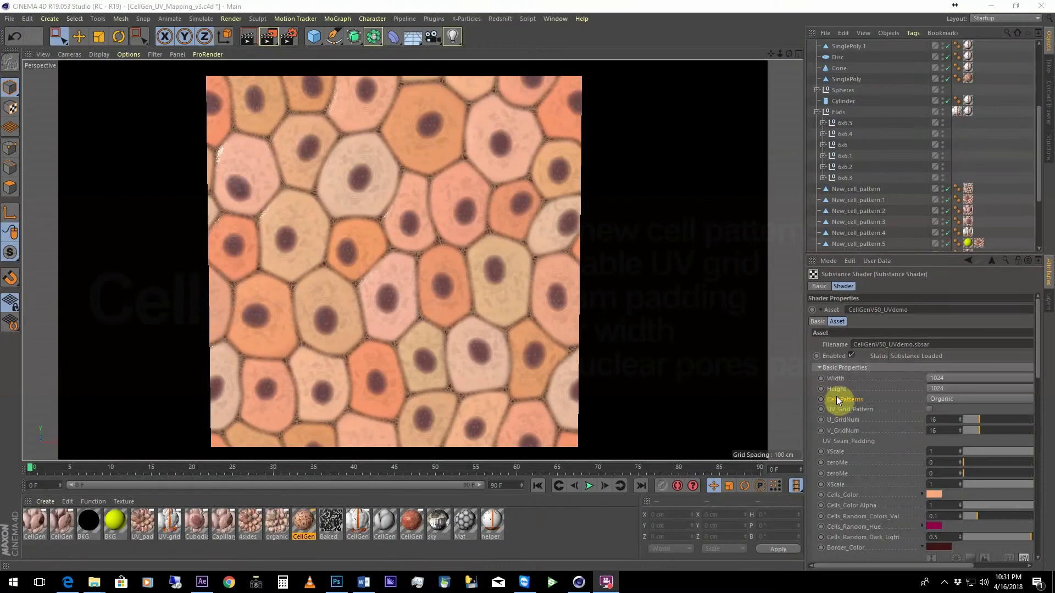
Set the cell pattern of the CellGenV50_UVdemo shader to Repeat_4Sides
{"action": "left_click", "coordinate": [945, 399]}
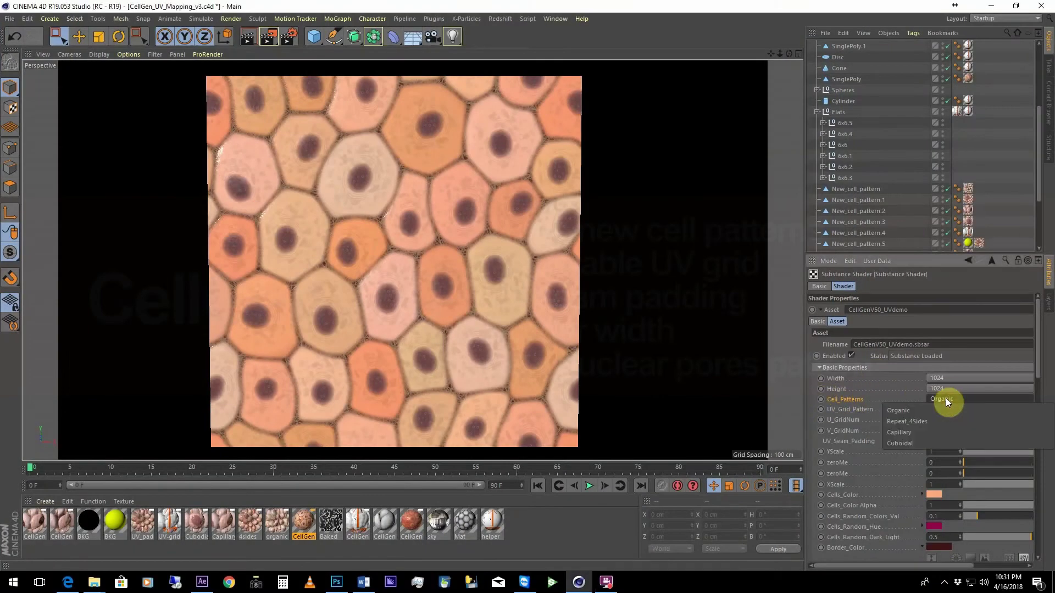
{"action": "left_click", "coordinate": [918, 419]}
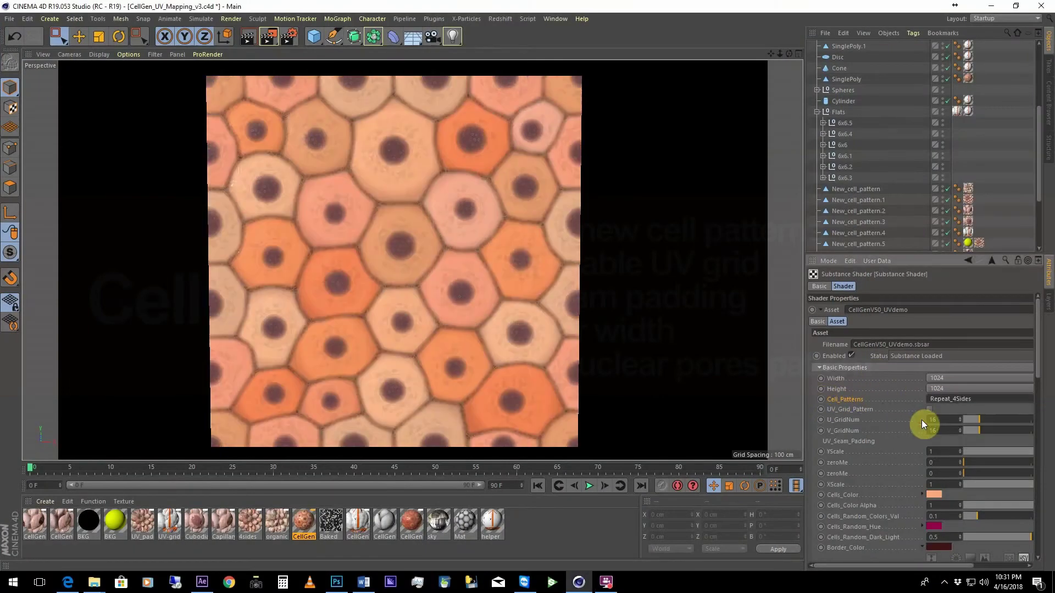
Scrub the animation to about frame 31 and examine how the rotated polygon on the tiled flat plane meets its neighbours
{"action": "scroll", "coordinate": [419, 242], "scroll_direction": "down", "scroll_amount": 7}
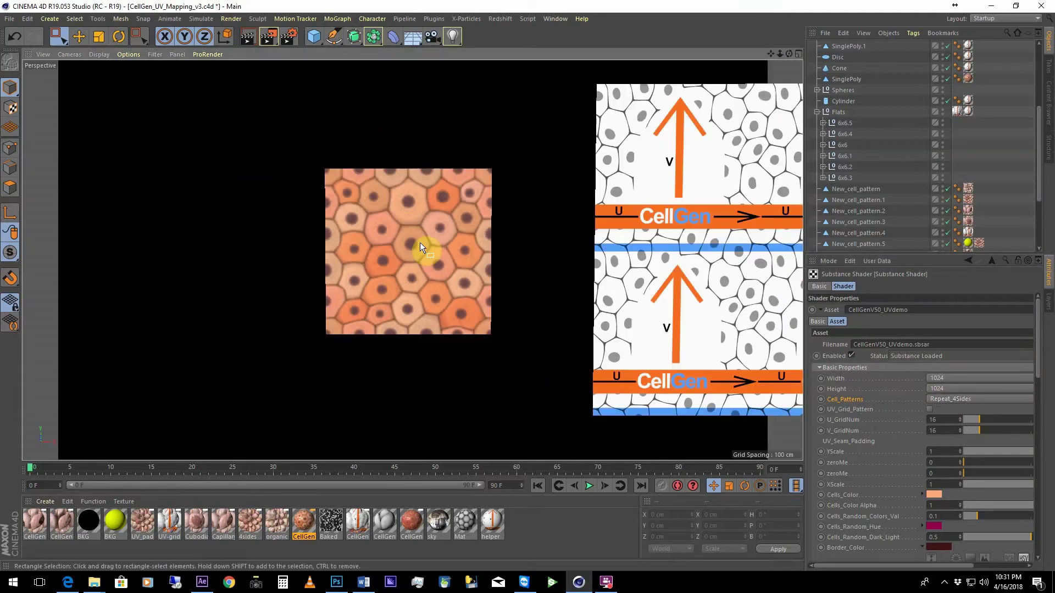
{"action": "middle_click_drag", "start_coordinate": [420, 242], "coordinate": [537, 218], "text": "alt"}
{"action": "scroll", "coordinate": [537, 220], "scroll_direction": "down", "scroll_amount": 5}
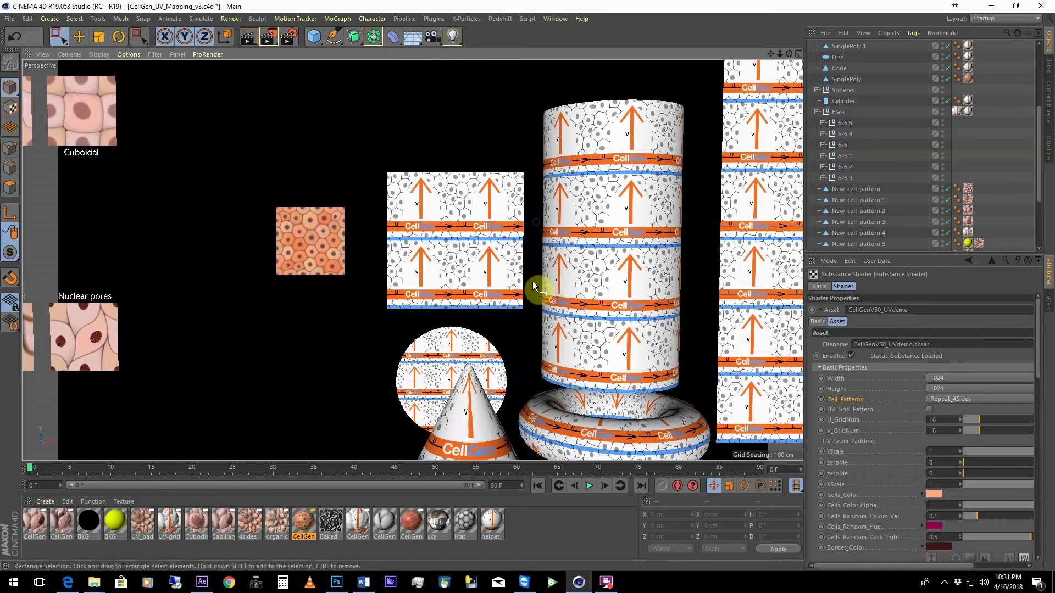
{"action": "middle_click_drag", "start_coordinate": [533, 282], "coordinate": [512, 228], "text": "alt"}
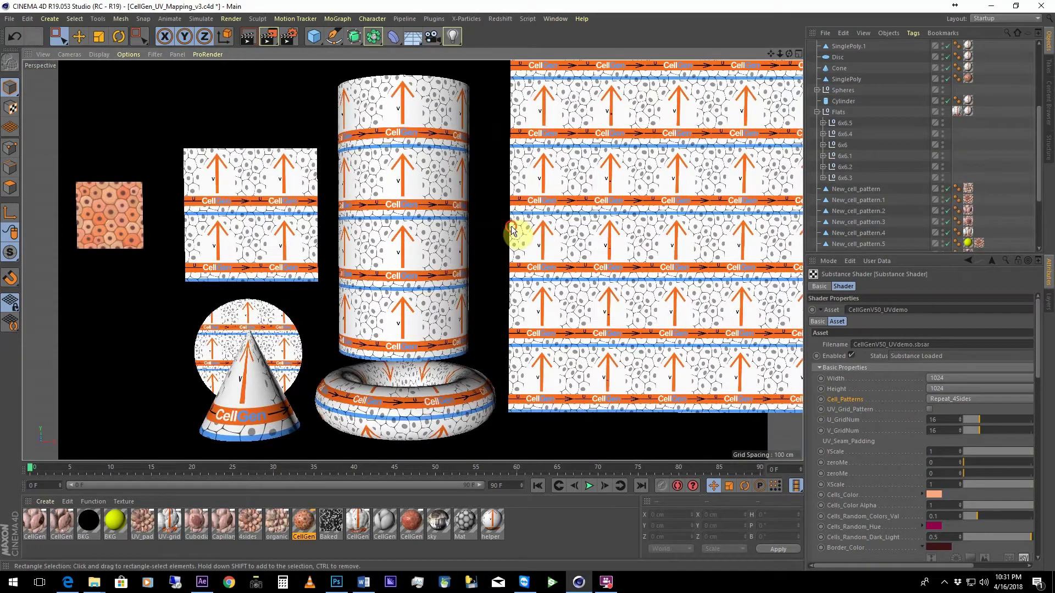
{"action": "left_click_drag", "start_coordinate": [512, 228], "coordinate": [591, 237], "text": "alt"}
{"action": "middle_click_drag", "start_coordinate": [591, 236], "coordinate": [414, 258], "text": "alt"}
{"action": "left_click_drag", "start_coordinate": [414, 258], "coordinate": [635, 283], "text": "alt"}
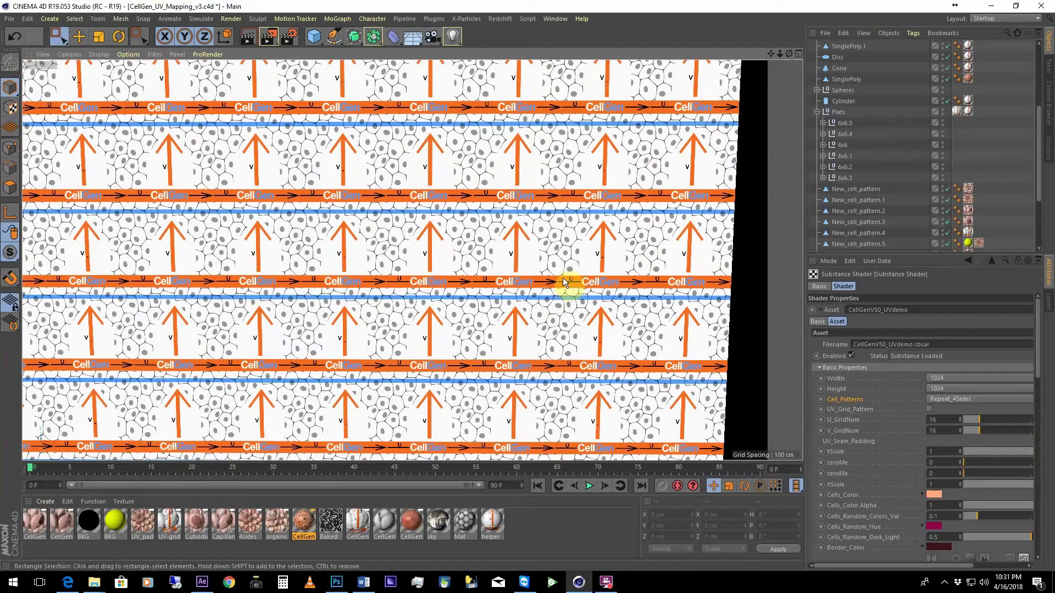
{"action": "left_click_drag", "start_coordinate": [33, 470], "coordinate": [279, 461]}
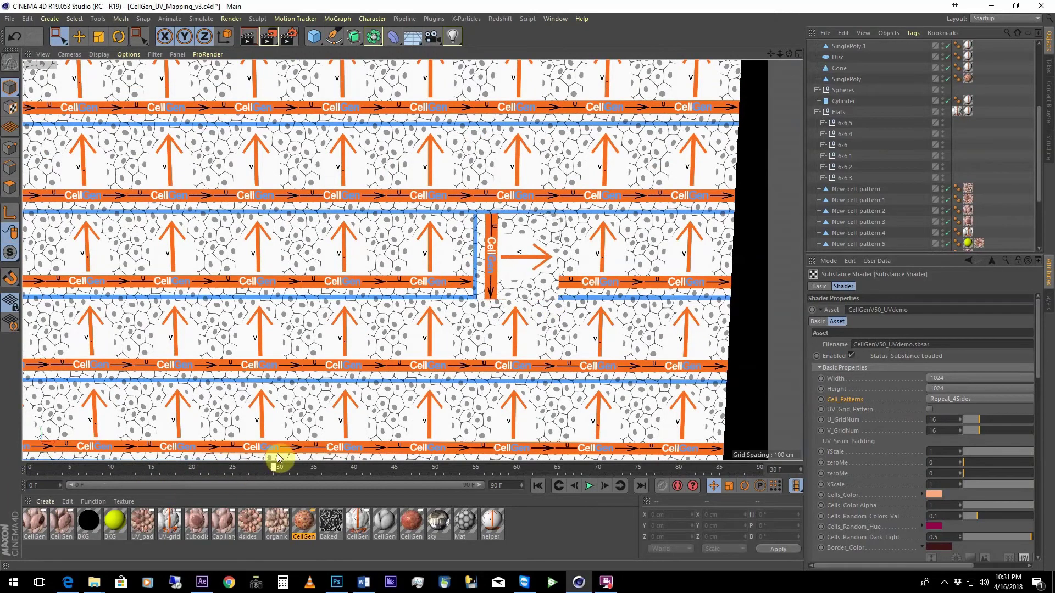
{"action": "scroll", "coordinate": [596, 258], "scroll_direction": "up", "scroll_amount": 5}
{"action": "middle_click_drag", "start_coordinate": [711, 274], "coordinate": [487, 258], "text": "alt"}
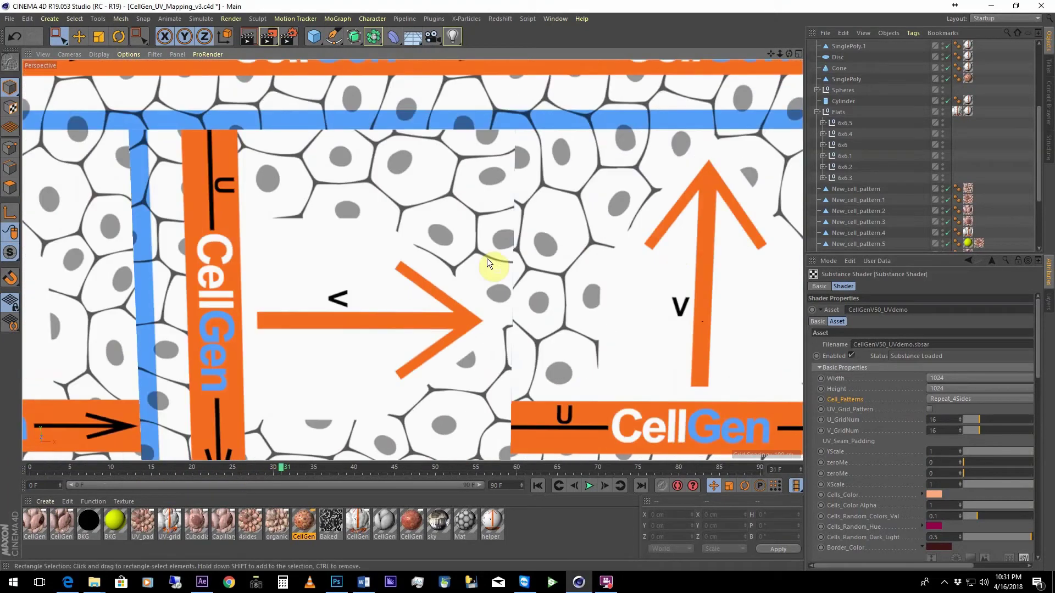
{"action": "mouse_move", "coordinate": [487, 258]}
{"action": "left_mouse_down", "text": "alt"}
{"action": "mouse_move", "coordinate": [499, 241]}
{"action": "mouse_move", "coordinate": [470, 262]}
{"action": "left_mouse_up", "text": "alt"}
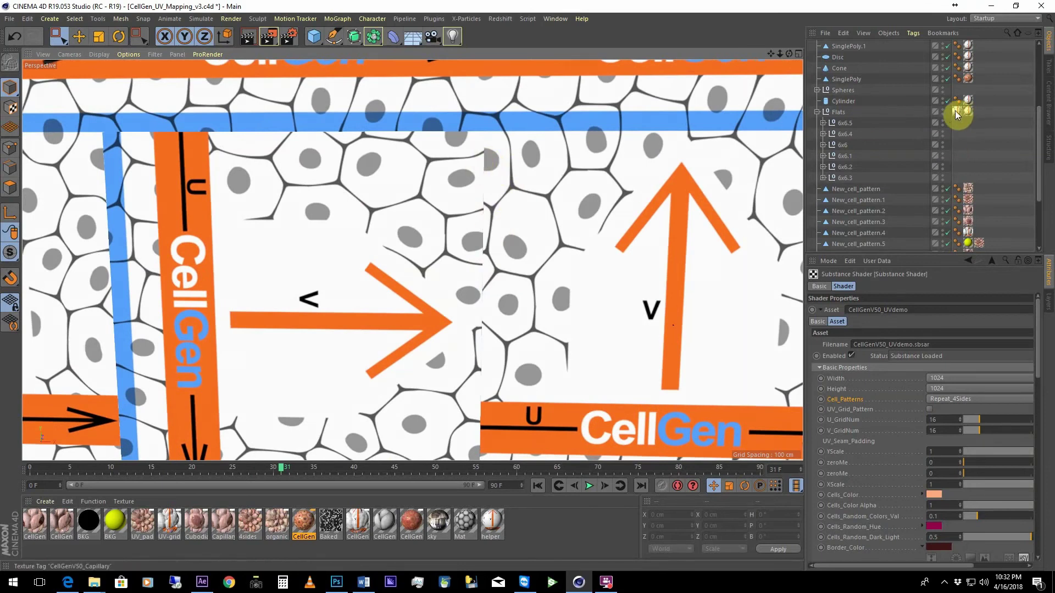
Move the CellGenV50_Capillary texture tag to the end of the Flats object's tags and turn off its shader's UV grid pattern
{"action": "left_click_drag", "start_coordinate": [955, 111], "coordinate": [982, 111]}
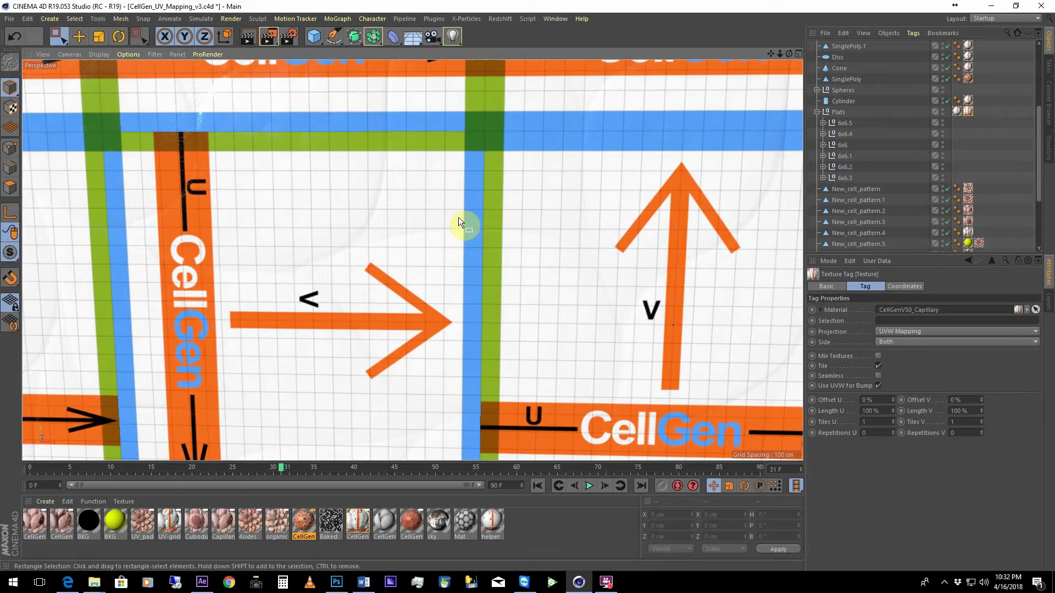
{"action": "right_click_drag", "start_coordinate": [459, 218], "coordinate": [429, 242], "text": "alt"}
{"action": "middle_click_drag", "start_coordinate": [428, 243], "coordinate": [453, 218], "text": "alt"}
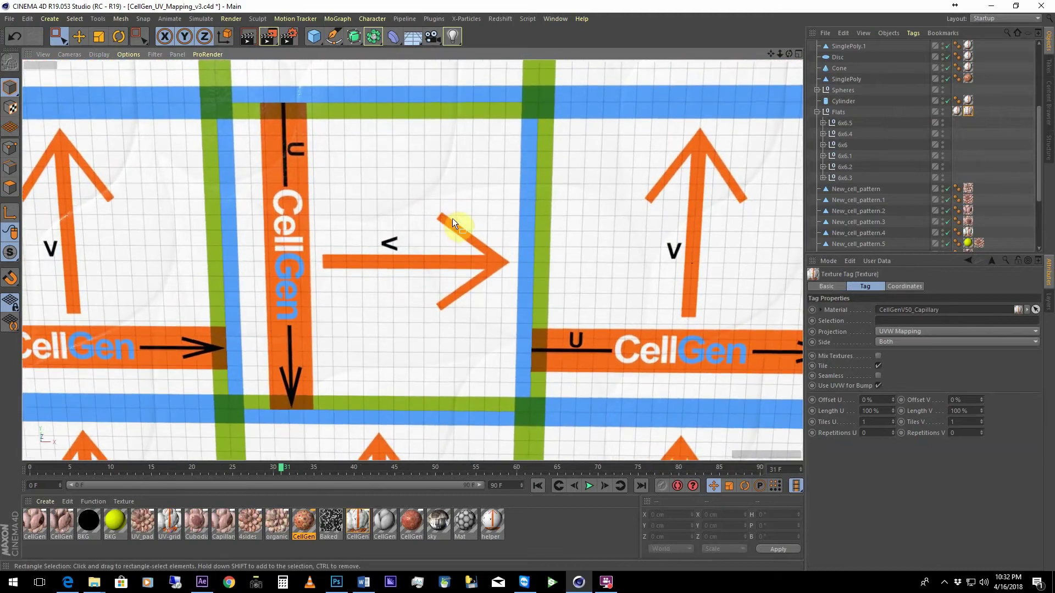
{"action": "left_click", "coordinate": [969, 260]}
{"action": "left_click", "coordinate": [929, 409]}
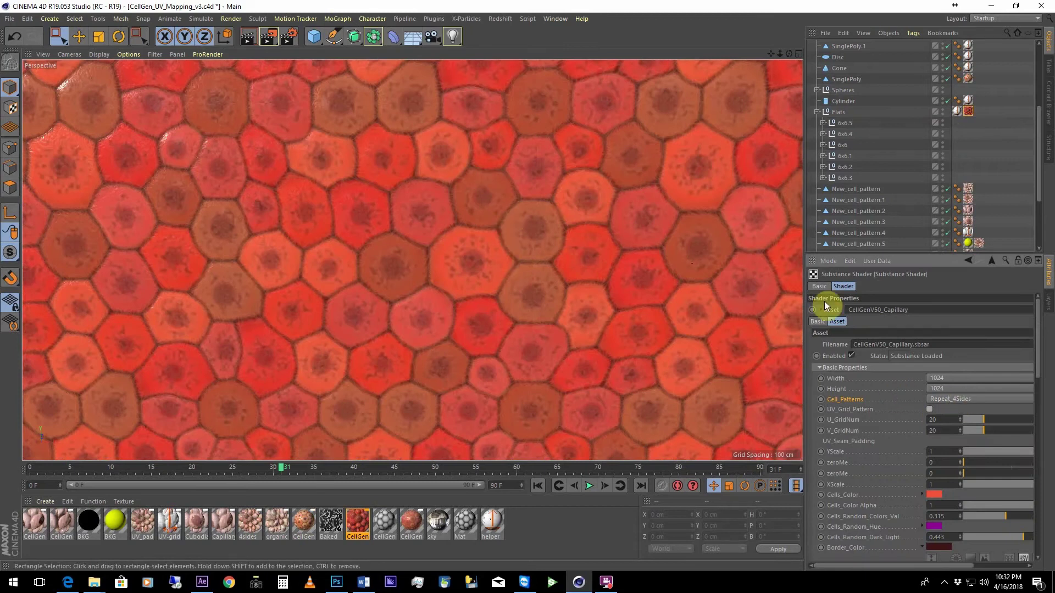
Try the Organic cell pattern in the CellGenV50_Capillary shader at frame 30
{"action": "mouse_move", "coordinate": [279, 469]}
{"action": "left_mouse_down"}
{"action": "mouse_move", "coordinate": [2, 448]}
{"action": "mouse_move", "coordinate": [276, 471]}
{"action": "left_mouse_up"}
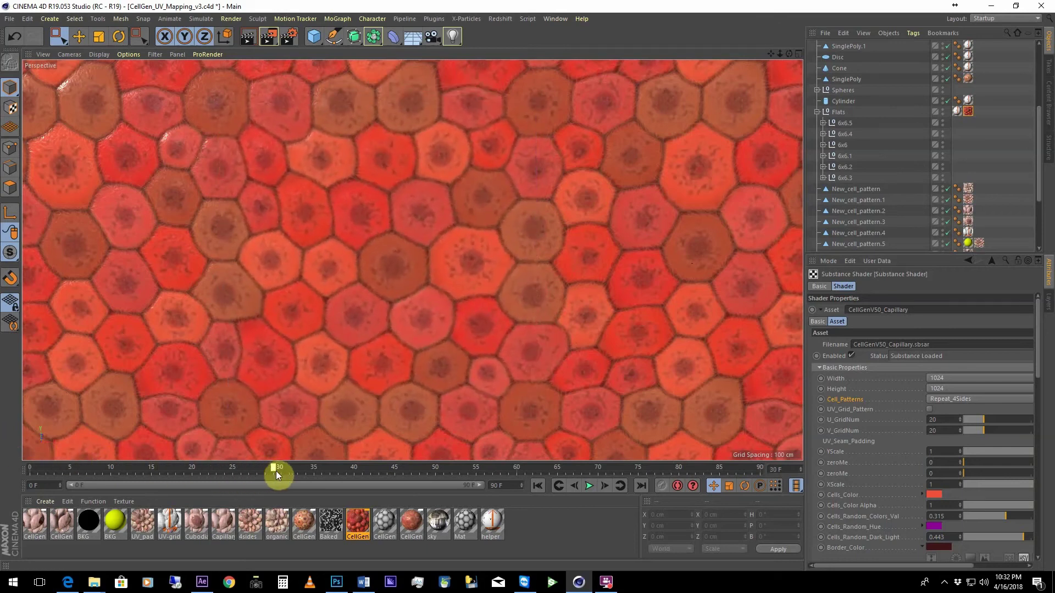
{"action": "left_click", "coordinate": [947, 398]}
{"action": "left_click", "coordinate": [902, 411]}
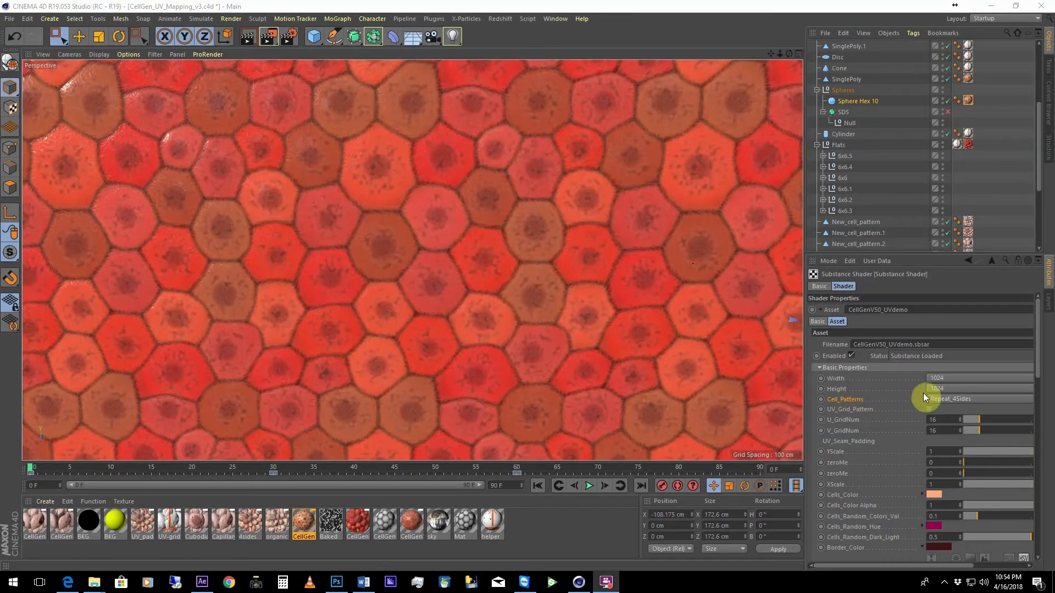
Bring Sphere Hex 10 into view, examine the Repeat_4Sides cells across its surface, and select the sphere
{"action": "scroll", "coordinate": [550, 264], "scroll_direction": "down", "scroll_amount": 5}
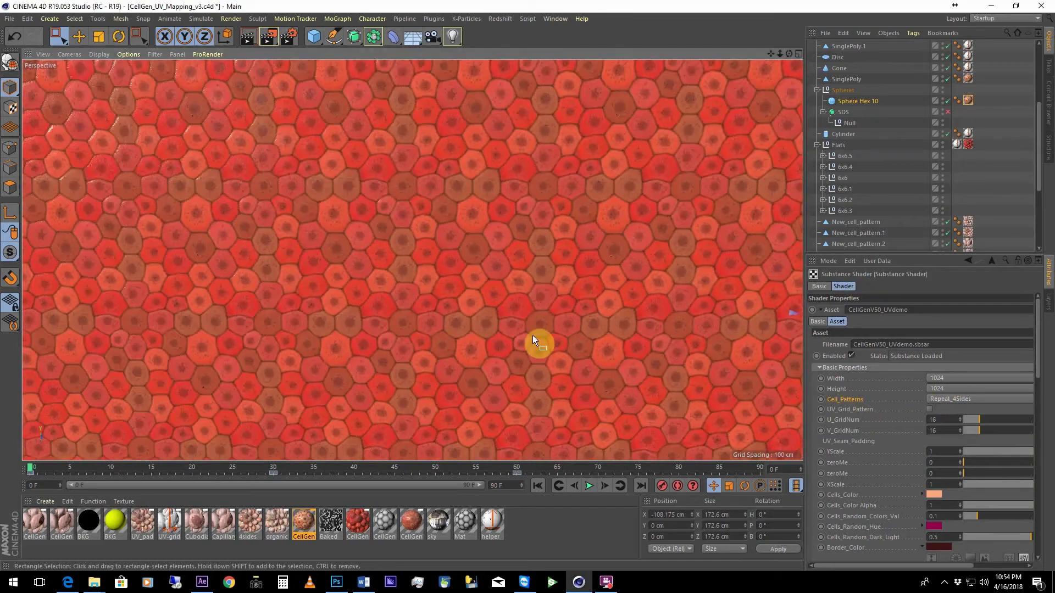
{"action": "scroll", "coordinate": [577, 308], "scroll_direction": "up", "scroll_amount": 2}
{"action": "middle_click_drag", "start_coordinate": [614, 280], "coordinate": [387, 259], "text": "alt"}
{"action": "middle_click_drag", "start_coordinate": [574, 263], "coordinate": [328, 240], "text": "alt"}
{"action": "middle_click_drag", "start_coordinate": [511, 247], "coordinate": [285, 211], "text": "alt"}
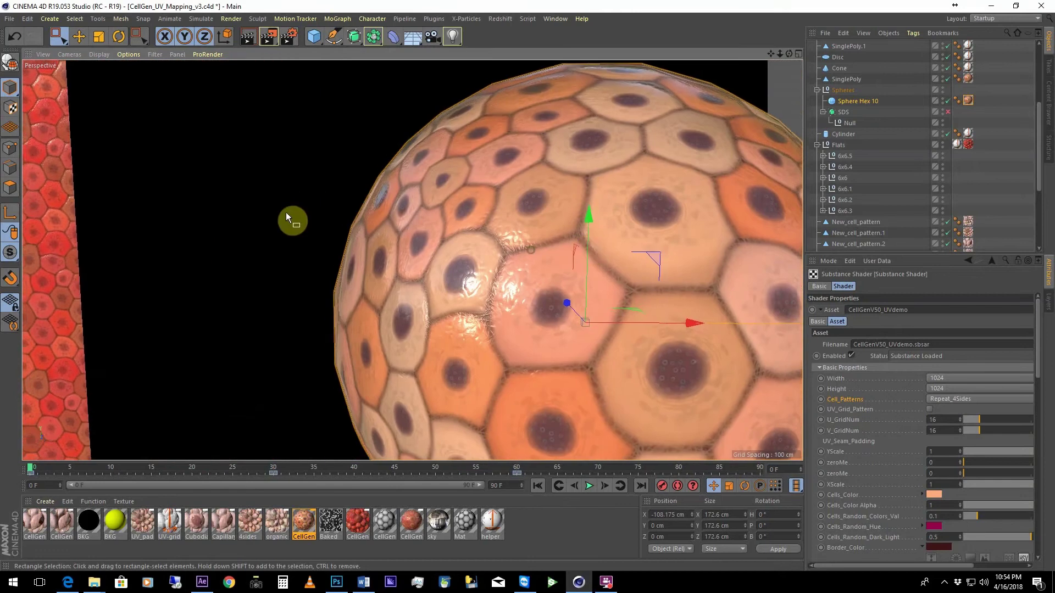
{"action": "scroll", "coordinate": [605, 268], "scroll_direction": "down", "scroll_amount": 1}
{"action": "right_click_drag", "start_coordinate": [606, 268], "coordinate": [499, 206], "text": "alt"}
{"action": "middle_click_drag", "start_coordinate": [500, 206], "coordinate": [400, 161], "text": "alt"}
{"action": "left_click_drag", "start_coordinate": [499, 221], "coordinate": [519, 256], "text": "alt"}
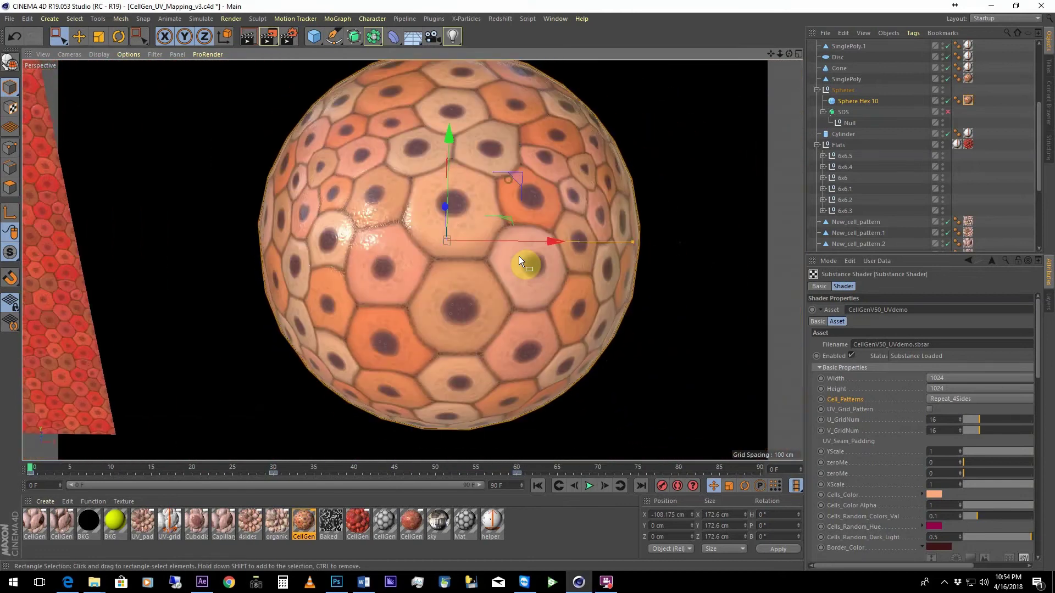
{"action": "middle_click_drag", "start_coordinate": [518, 256], "coordinate": [522, 285], "text": "alt"}
{"action": "left_click", "coordinate": [476, 175]}
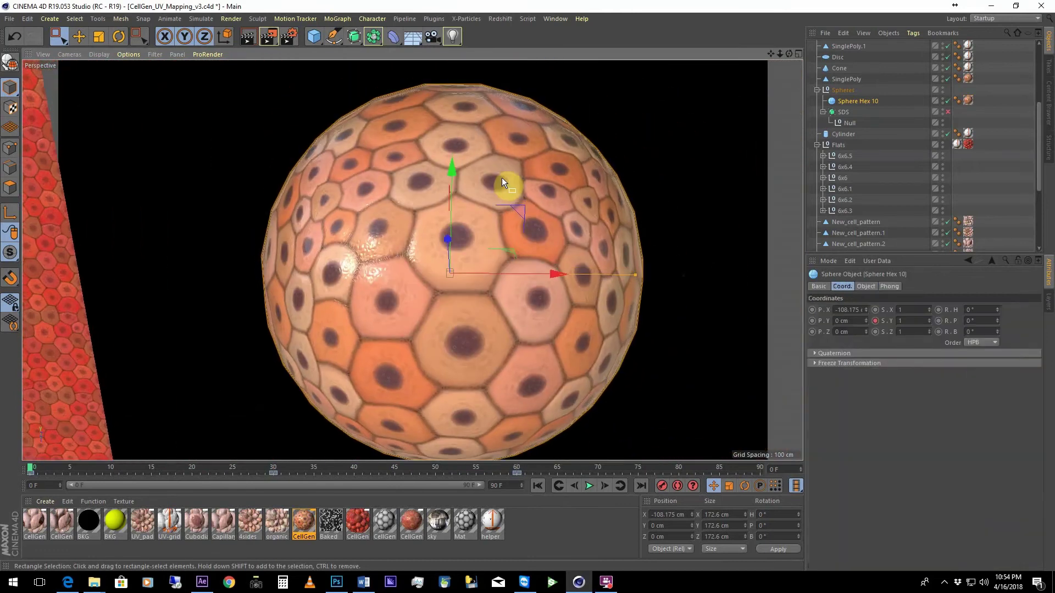
Display the polygon lines and the UV grid pattern on Sphere Hex 10 at frame 61, and examine its flattened shape
{"action": "left_click", "coordinate": [72, 54]}
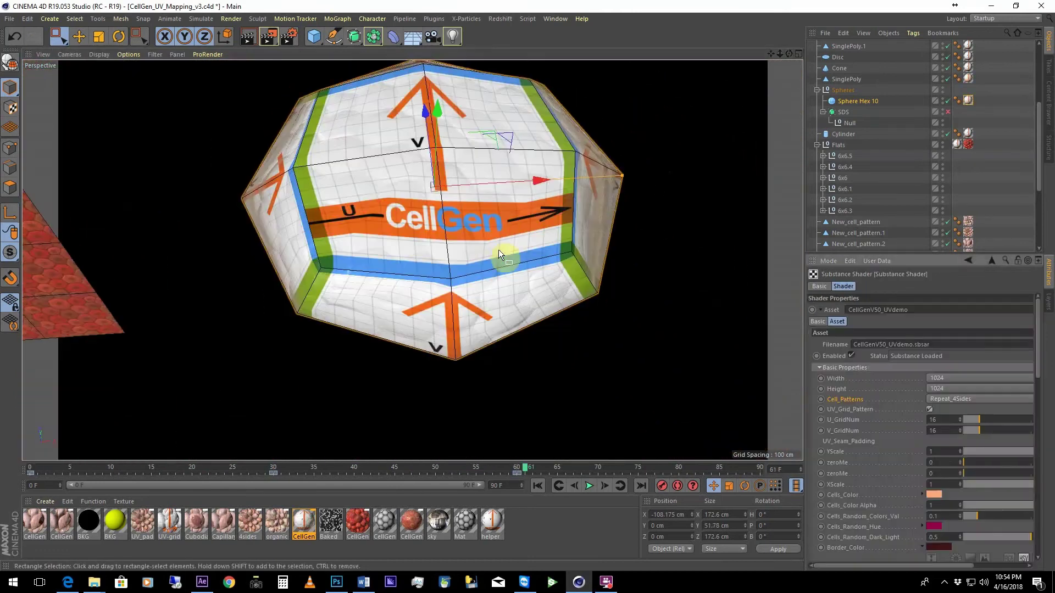
{"action": "left_click_drag", "start_coordinate": [499, 249], "coordinate": [437, 217], "text": "alt"}
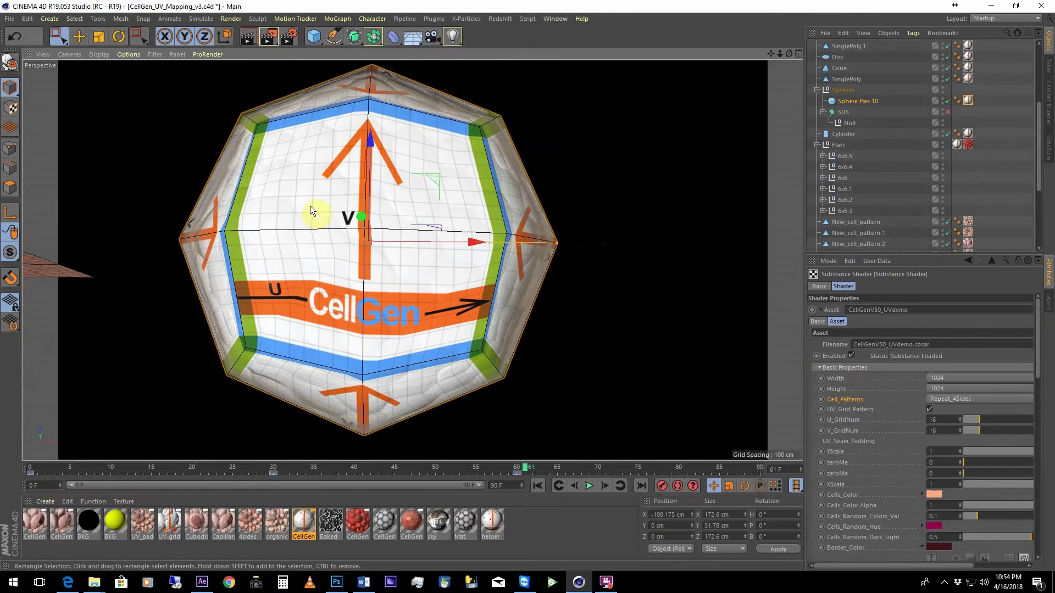
{"action": "left_click_drag", "start_coordinate": [435, 341], "coordinate": [410, 230], "text": "alt"}
Return the animation to frame 0 and examine the UV grid's seams and corners around the sphere
{"action": "left_click_drag", "start_coordinate": [494, 471], "coordinate": [3, 487]}
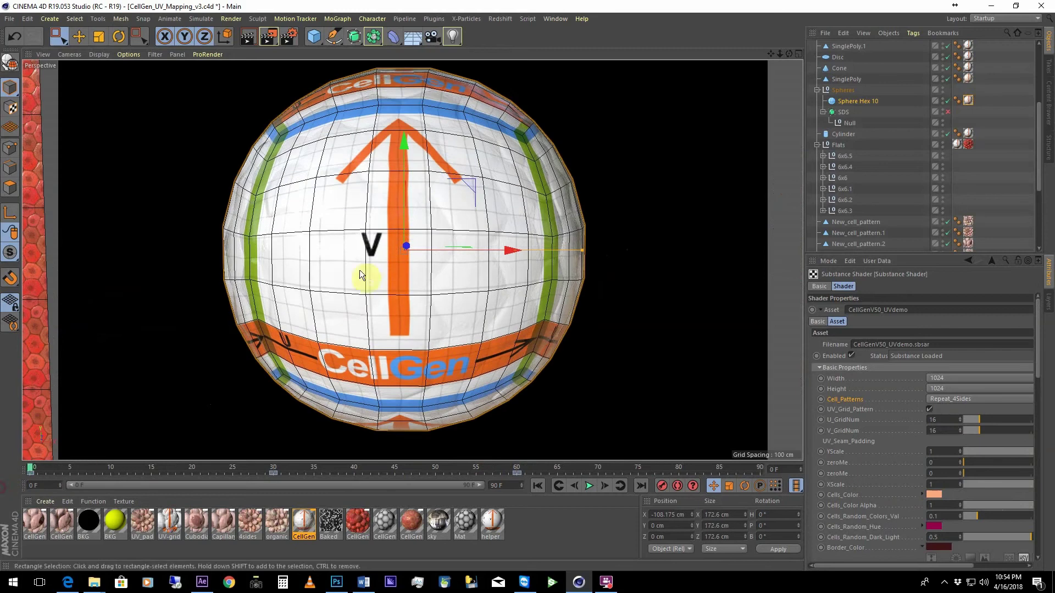
{"action": "left_click_drag", "start_coordinate": [450, 303], "coordinate": [421, 312], "text": "alt"}
{"action": "right_click_drag", "start_coordinate": [421, 312], "coordinate": [514, 309], "text": "alt"}
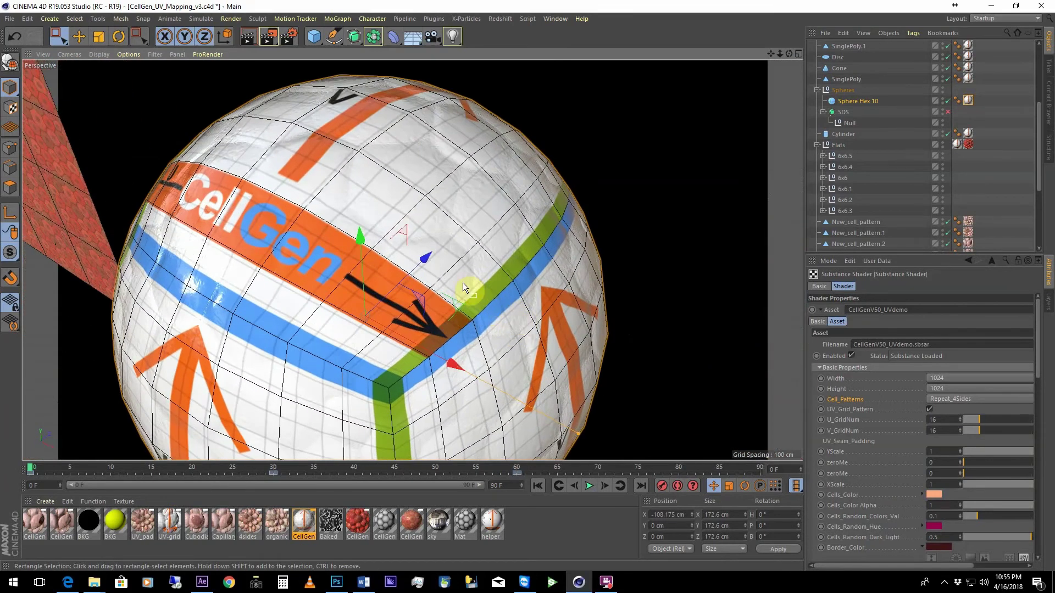
{"action": "left_click_drag", "start_coordinate": [462, 282], "coordinate": [487, 269], "text": "alt"}
{"action": "right_click_drag", "start_coordinate": [487, 270], "coordinate": [479, 288], "text": "alt"}
{"action": "middle_click_drag", "start_coordinate": [480, 289], "coordinate": [479, 228], "text": "alt"}
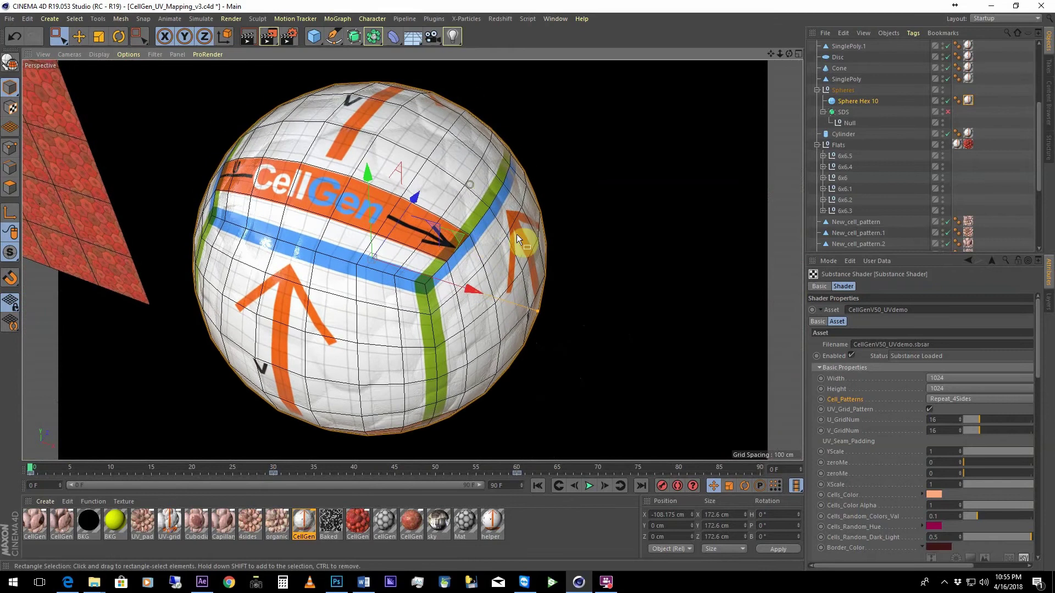
Turn off the UV grid pattern in the sphere's CellGenV50_UVdemo shader
{"action": "left_click", "coordinate": [929, 409]}
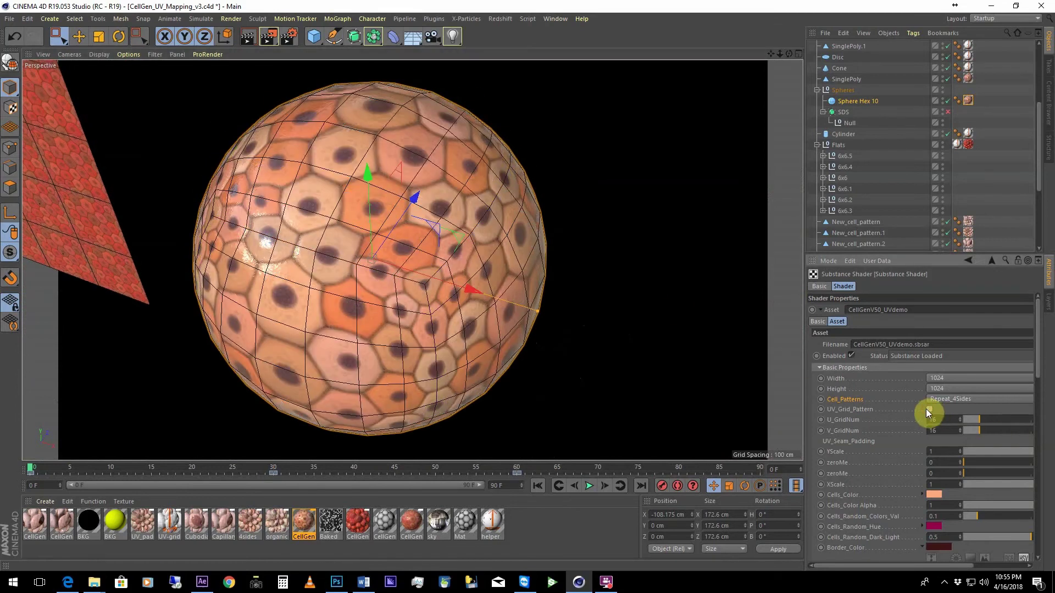
{"action": "mouse_move", "coordinate": [397, 295]}
{"action": "left_mouse_down", "text": "alt"}
{"action": "mouse_move", "coordinate": [399, 234]}
{"action": "mouse_move", "coordinate": [401, 289]}
{"action": "left_mouse_up", "text": "alt"}
{"action": "right_click_drag", "start_coordinate": [401, 289], "coordinate": [464, 291], "text": "alt"}
{"action": "scroll", "coordinate": [464, 292], "scroll_direction": "down", "scroll_amount": 3}
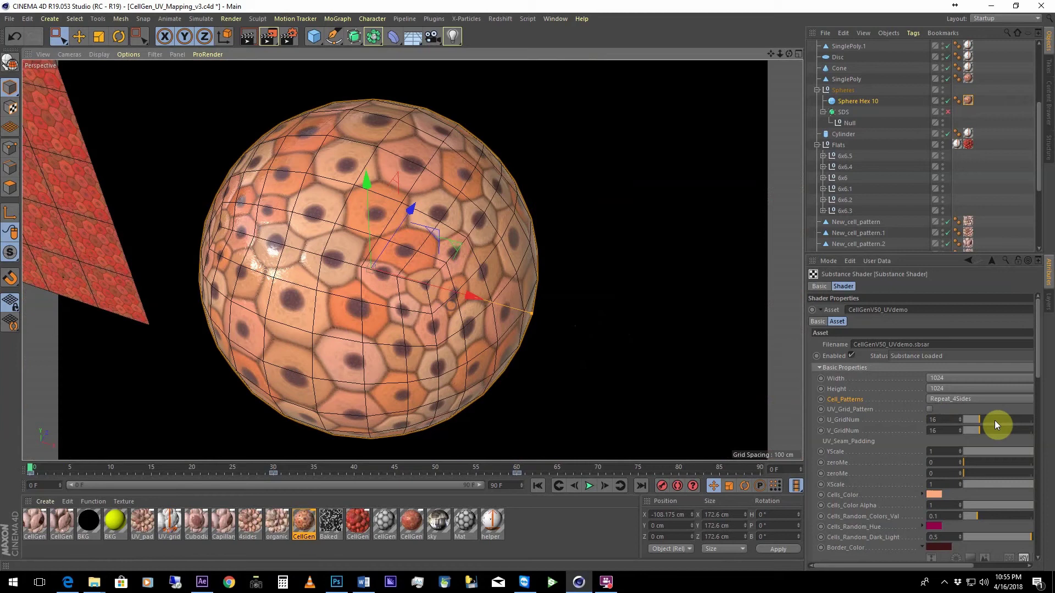
Set the sphere's cell pattern to Organic and examine the cells along the seams
{"action": "left_click", "coordinate": [950, 399]}
{"action": "left_click", "coordinate": [901, 410]}
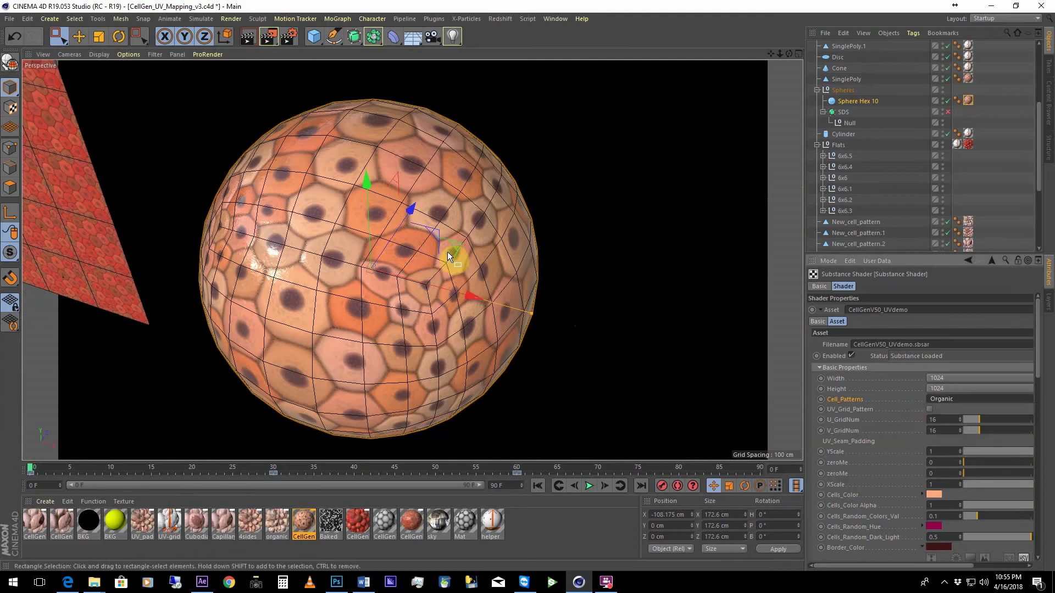
{"action": "right_click_drag", "start_coordinate": [472, 276], "coordinate": [528, 241], "text": "alt"}
{"action": "left_click_drag", "start_coordinate": [519, 234], "coordinate": [499, 217], "text": "alt"}
{"action": "right_click_drag", "start_coordinate": [490, 178], "coordinate": [470, 263], "text": "alt"}
{"action": "left_click_drag", "start_coordinate": [470, 262], "coordinate": [492, 225], "text": "alt"}
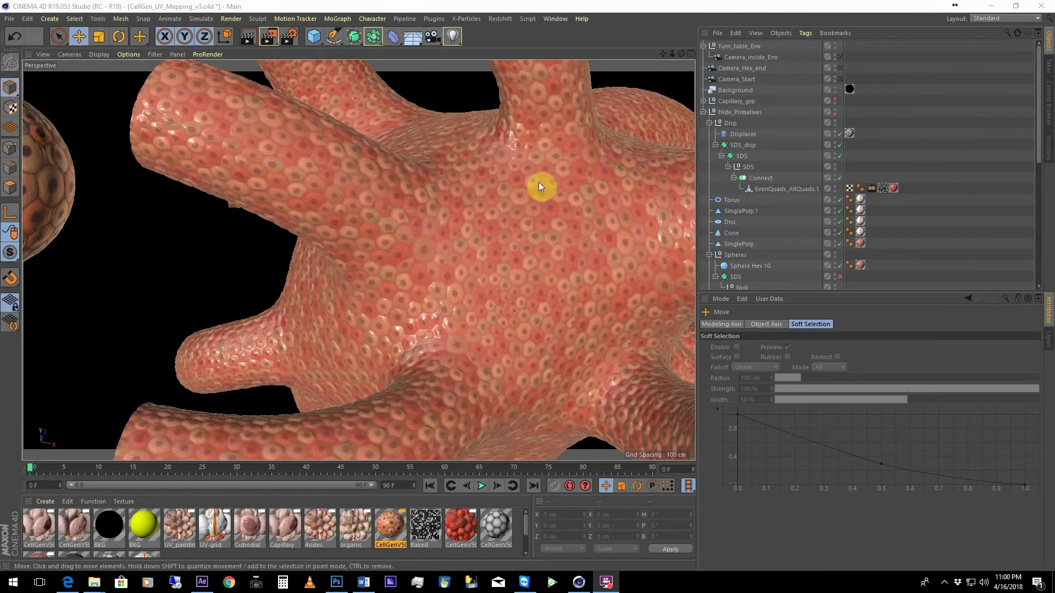
Examine the cell texture on the branching tubular model from a distance and up close
{"action": "scroll", "coordinate": [513, 239], "scroll_direction": "down", "scroll_amount": 4}
{"action": "scroll", "coordinate": [523, 244], "scroll_direction": "down", "scroll_amount": 2}
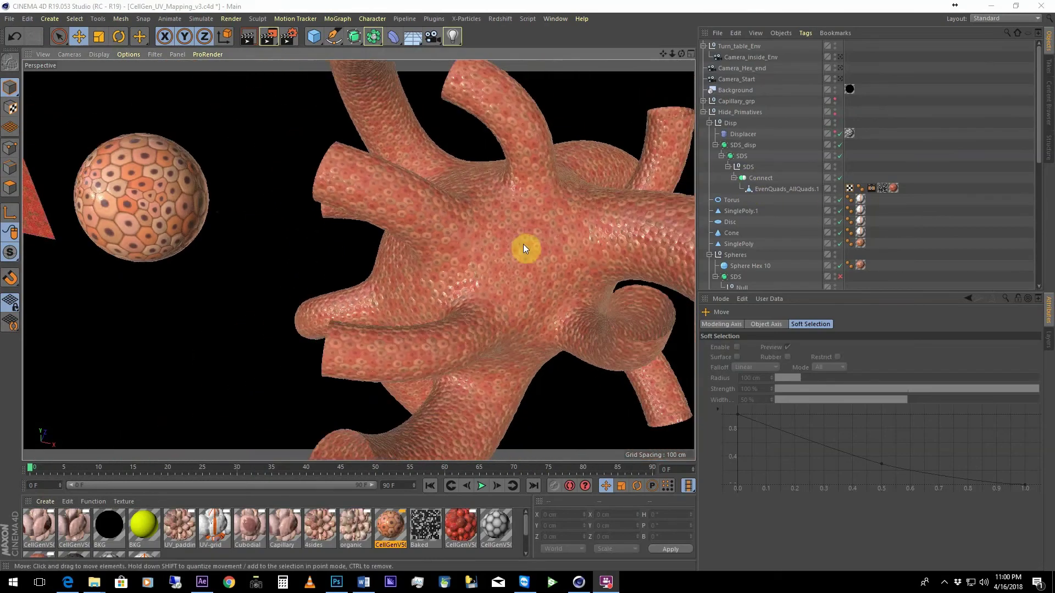
{"action": "left_click_drag", "start_coordinate": [523, 244], "coordinate": [470, 265], "text": "alt"}
{"action": "scroll", "coordinate": [445, 260], "scroll_direction": "up", "scroll_amount": 4}
Look through Camera_Inside_Env and adjust the heading rotation of the Turn_table_Env null
{"action": "left_click", "coordinate": [840, 58]}
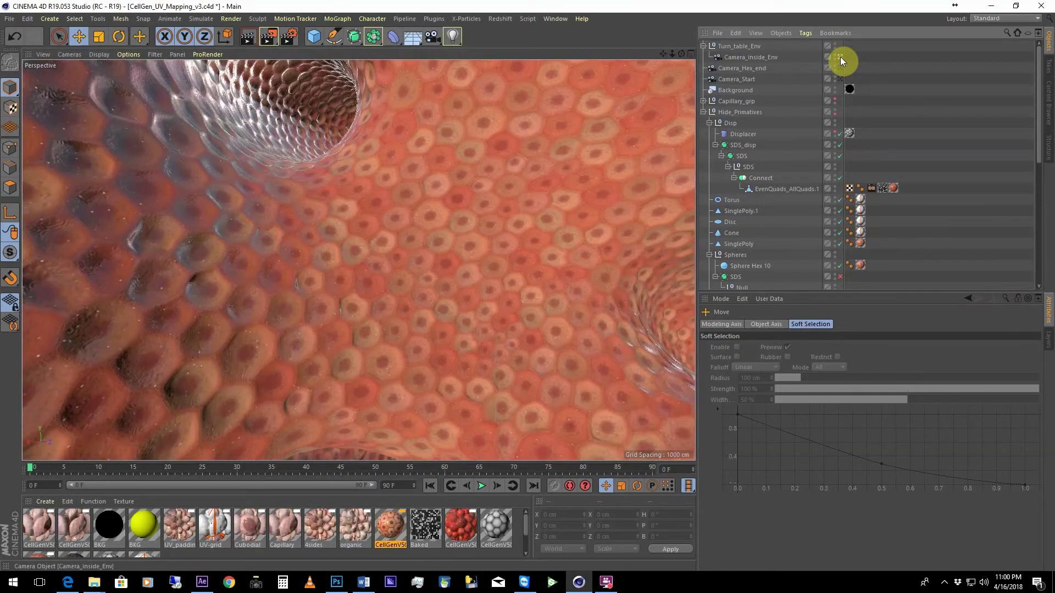
{"action": "left_click", "coordinate": [742, 46]}
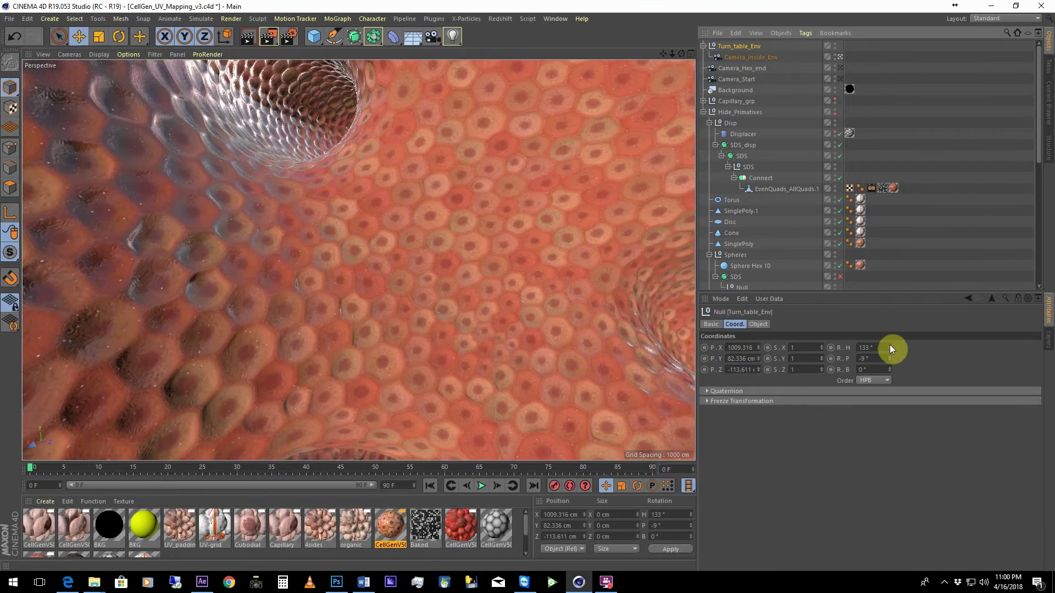
{"action": "mouse_move", "coordinate": [890, 348]}
{"action": "left_mouse_down"}
{"action": "mouse_move", "coordinate": [890, 326]}
{"action": "mouse_move", "coordinate": [889, 400]}
{"action": "mouse_move", "coordinate": [895, 354]}
{"action": "left_mouse_up"}
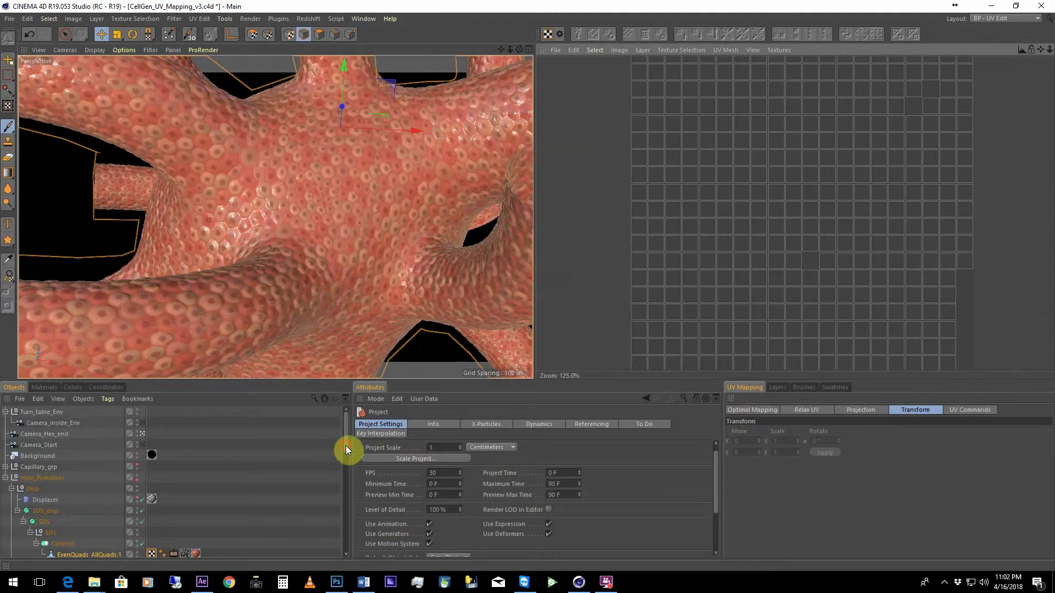
Select the UVW tag of EvenQuads_AllQuads.1 and disable the Connect, SDS, SDS_disp and Displacer objects above it
{"action": "mouse_move", "coordinate": [345, 446]}
{"action": "left_mouse_down"}
{"action": "mouse_move", "coordinate": [348, 482]}
{"action": "mouse_move", "coordinate": [346, 448]}
{"action": "left_mouse_up"}
{"action": "left_click", "coordinate": [152, 495]}
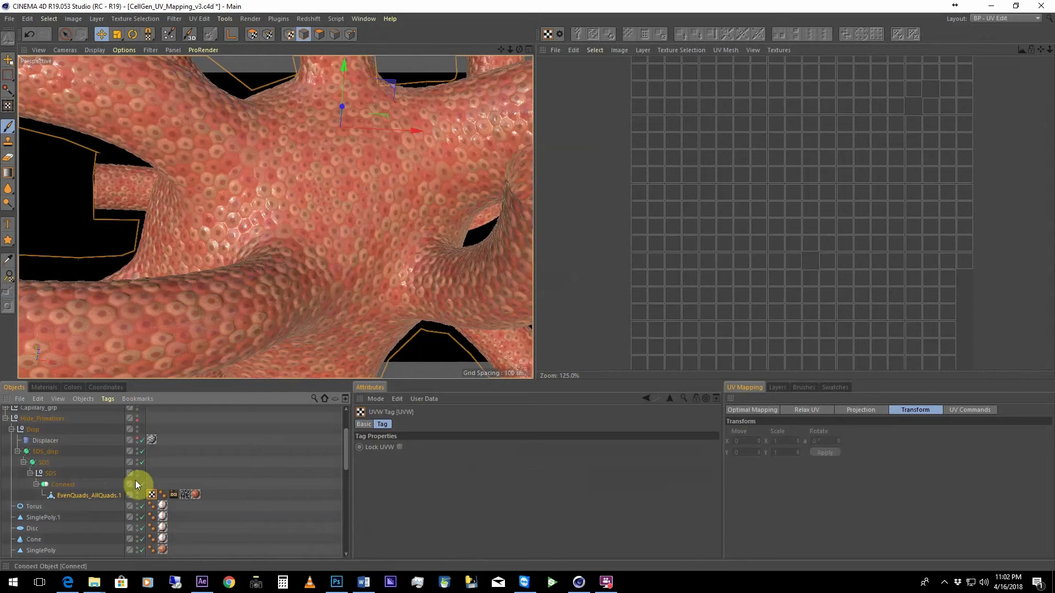
{"action": "left_click_drag", "start_coordinate": [142, 484], "coordinate": [141, 438]}
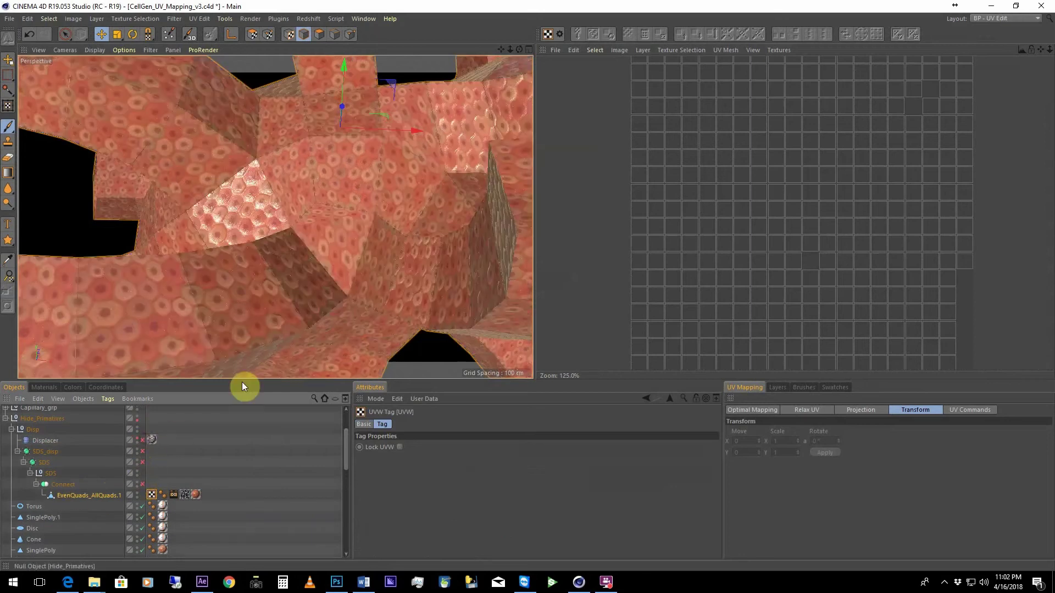
Switch to UV polygon editing and select a single polygon near the middle of the low-poly mesh
{"action": "left_click", "coordinate": [252, 34]}
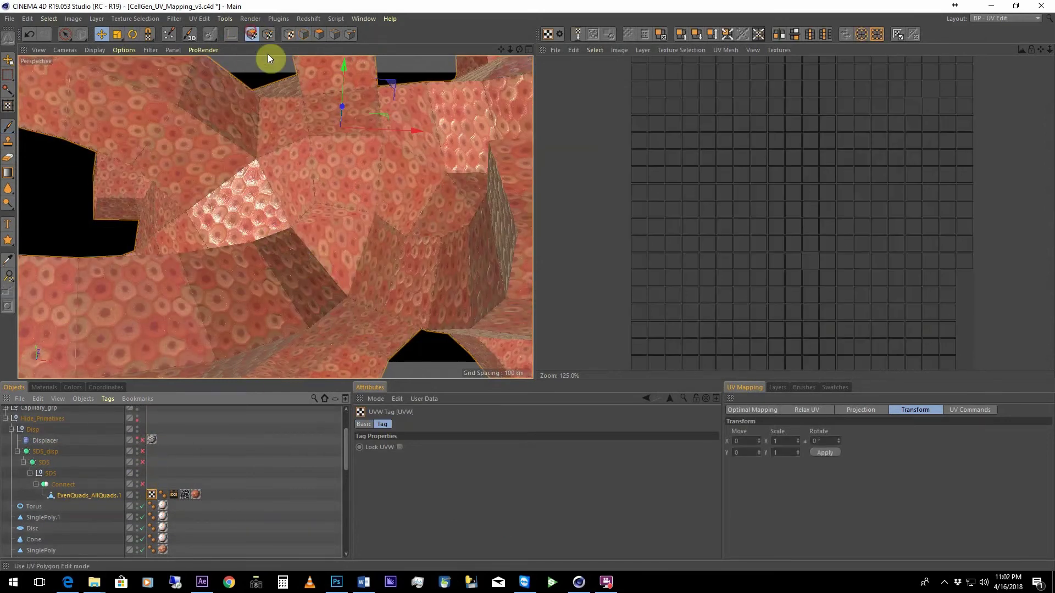
{"action": "left_click", "coordinate": [292, 258]}
{"action": "scroll", "coordinate": [825, 160], "scroll_direction": "down", "scroll_amount": 3}
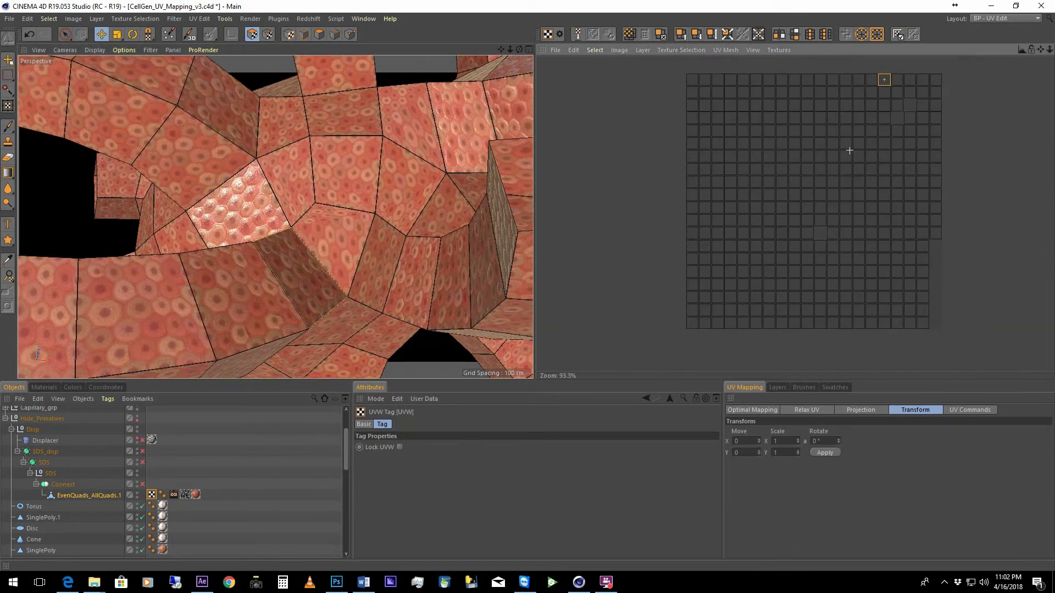
Select several neighbouring polygons on the low-poly mesh one at a time to locate each one in the UV grid
{"action": "left_click", "coordinate": [356, 154]}
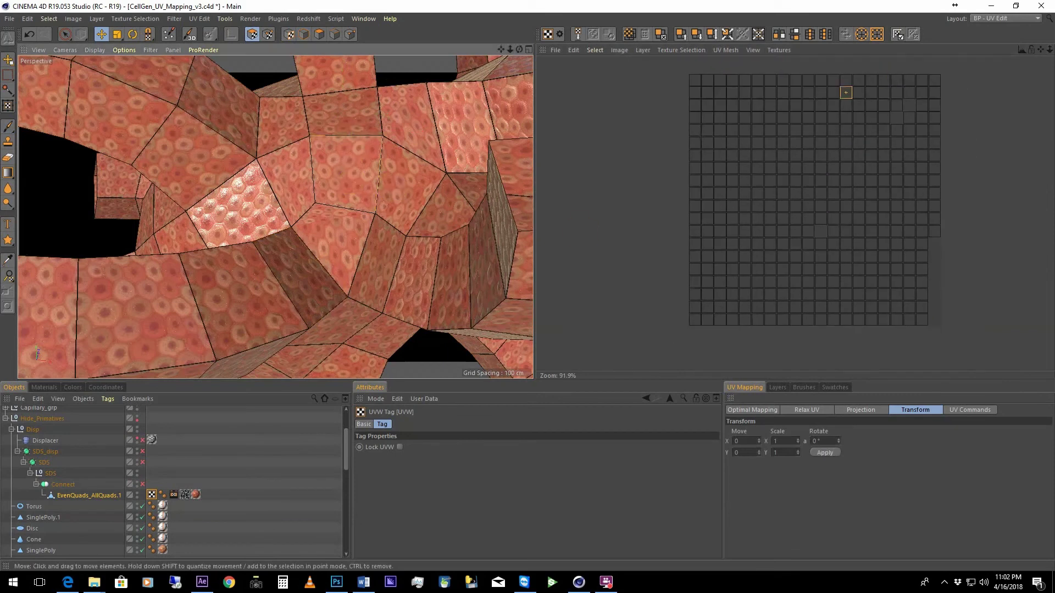
{"action": "left_click", "coordinate": [389, 226]}
{"action": "left_click", "coordinate": [395, 202]}
{"action": "left_click", "coordinate": [383, 243]}
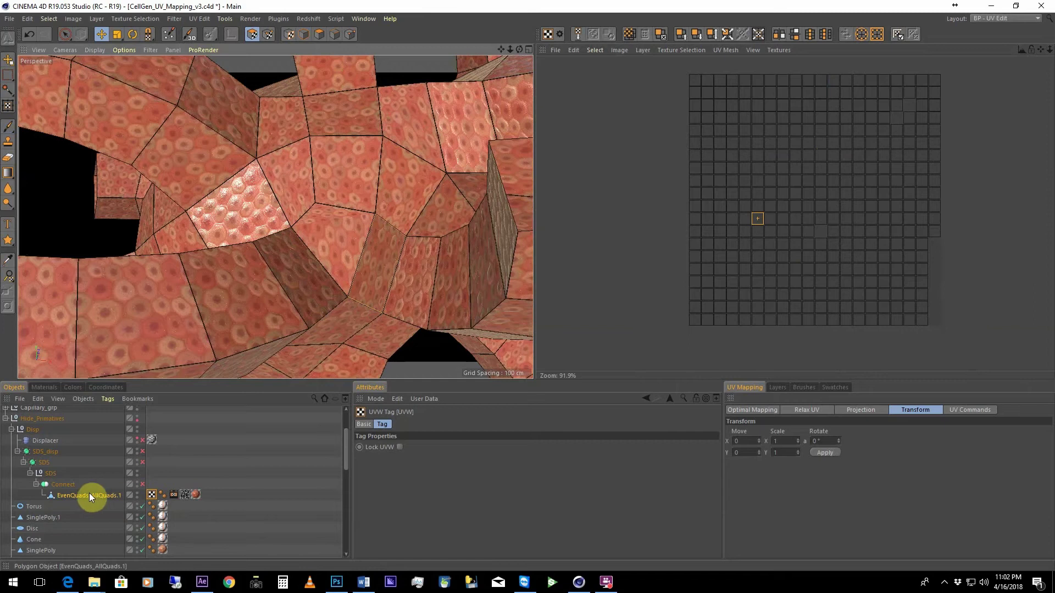
Check the U and V tiling of the CellGenV50 texture tag on EvenQuads_AllQuads.1, and return to its UVW tag
{"action": "left_click", "coordinate": [196, 494]}
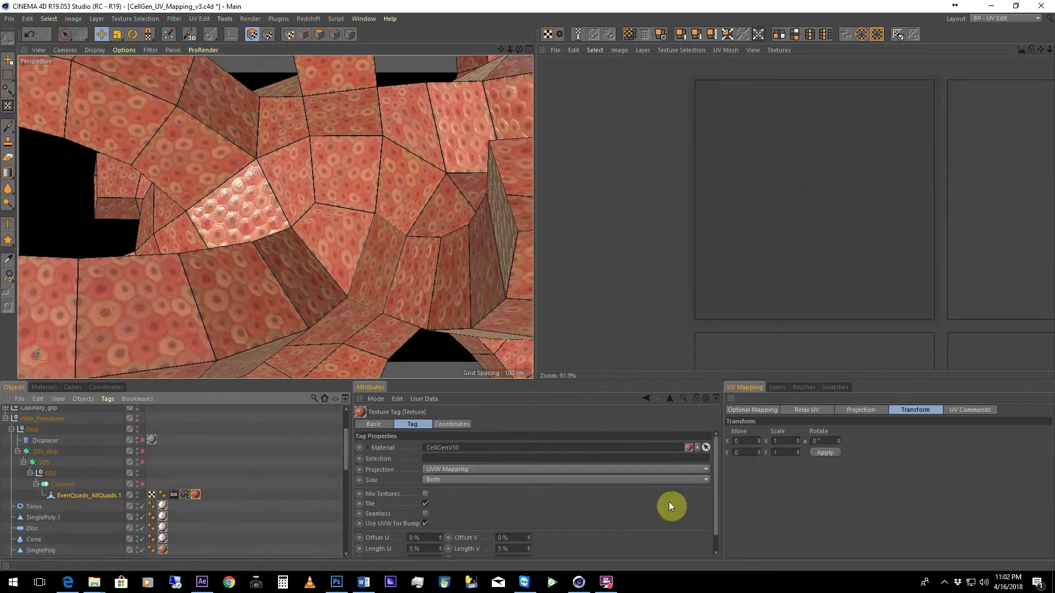
{"action": "scroll", "coordinate": [715, 511], "scroll_direction": "down", "scroll_amount": 1}
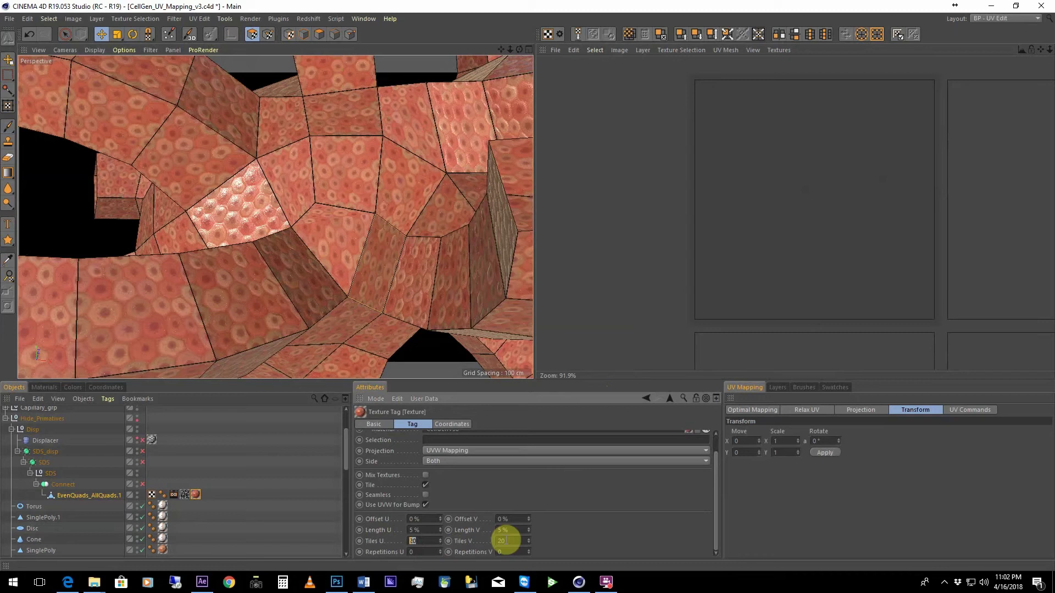
{"action": "left_click", "coordinate": [508, 541]}
{"action": "left_click", "coordinate": [151, 494]}
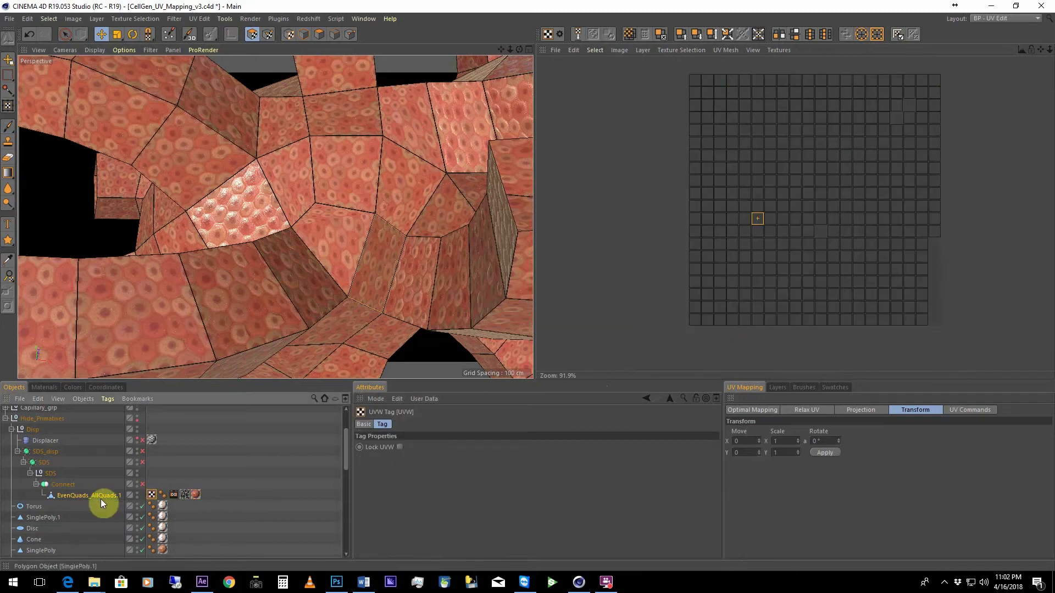
Open the Substance asset settings of the CellGenV50 material and inspect the YScale and XScale values under UV_Seam_Padding
{"action": "left_click", "coordinate": [196, 495]}
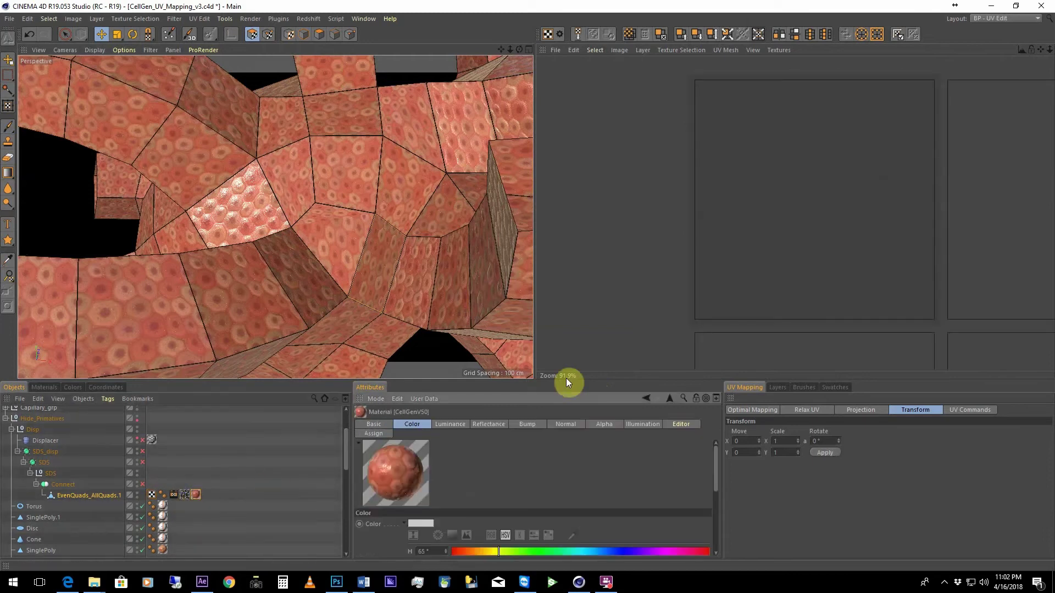
{"action": "left_click_drag", "start_coordinate": [604, 381], "coordinate": [593, 217]}
{"action": "left_click", "coordinate": [427, 473]}
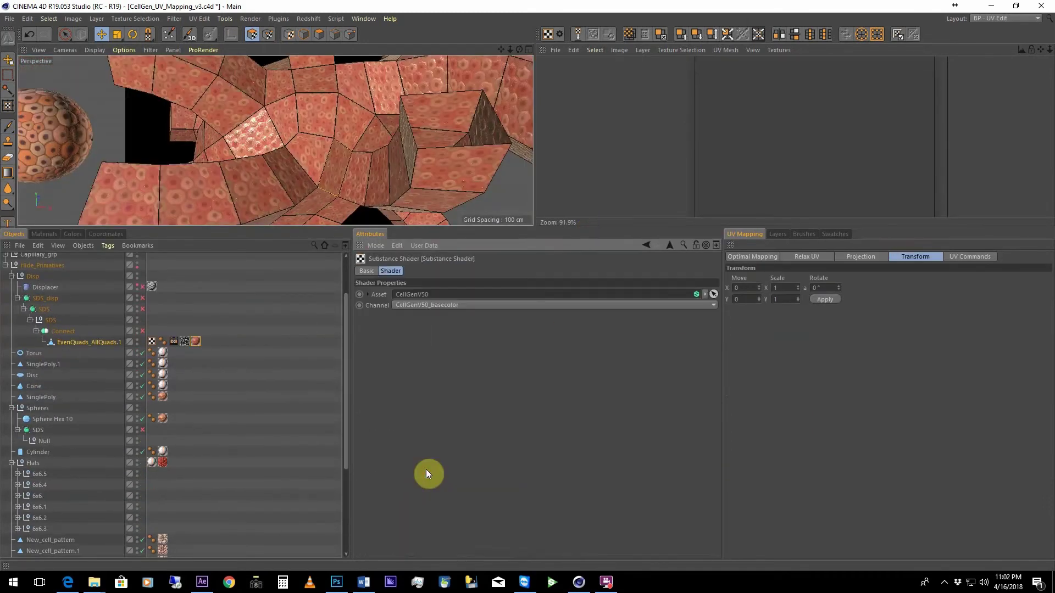
{"action": "left_click", "coordinate": [365, 295]}
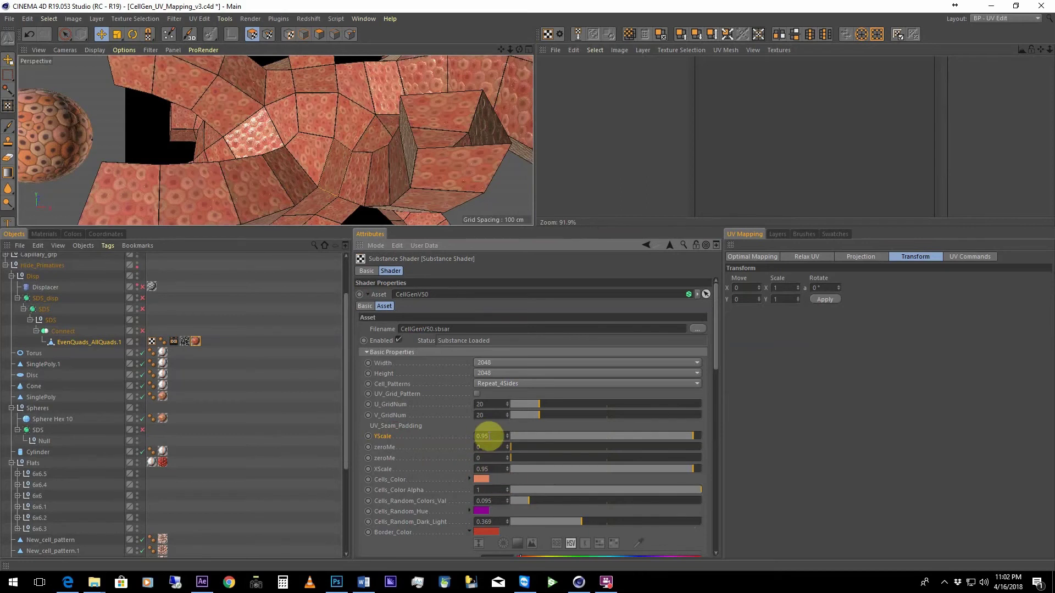
{"action": "left_click_drag", "start_coordinate": [483, 436], "coordinate": [502, 436]}
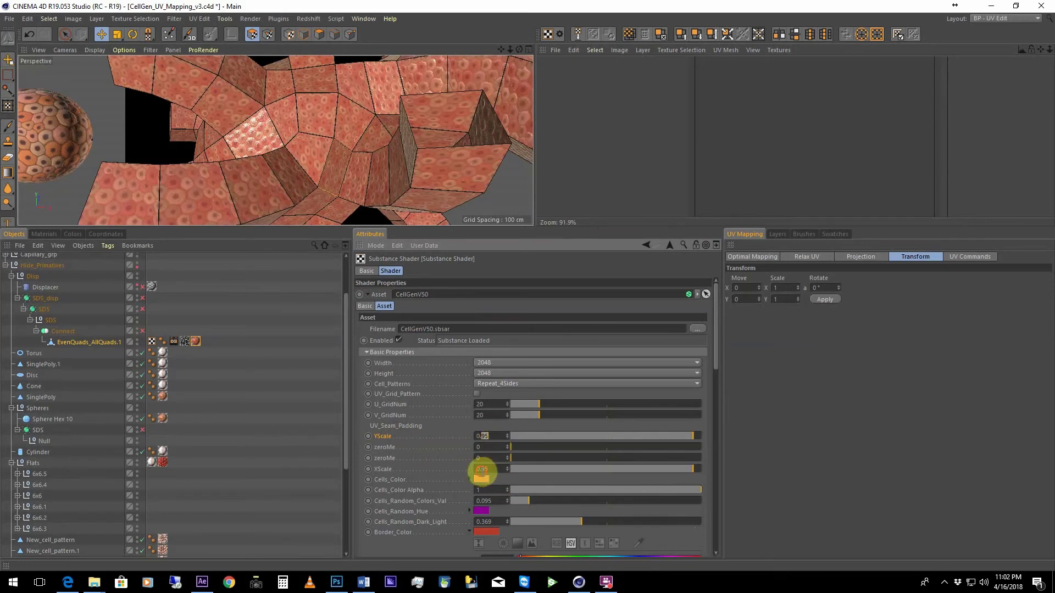
{"action": "left_click_drag", "start_coordinate": [482, 471], "coordinate": [494, 471]}
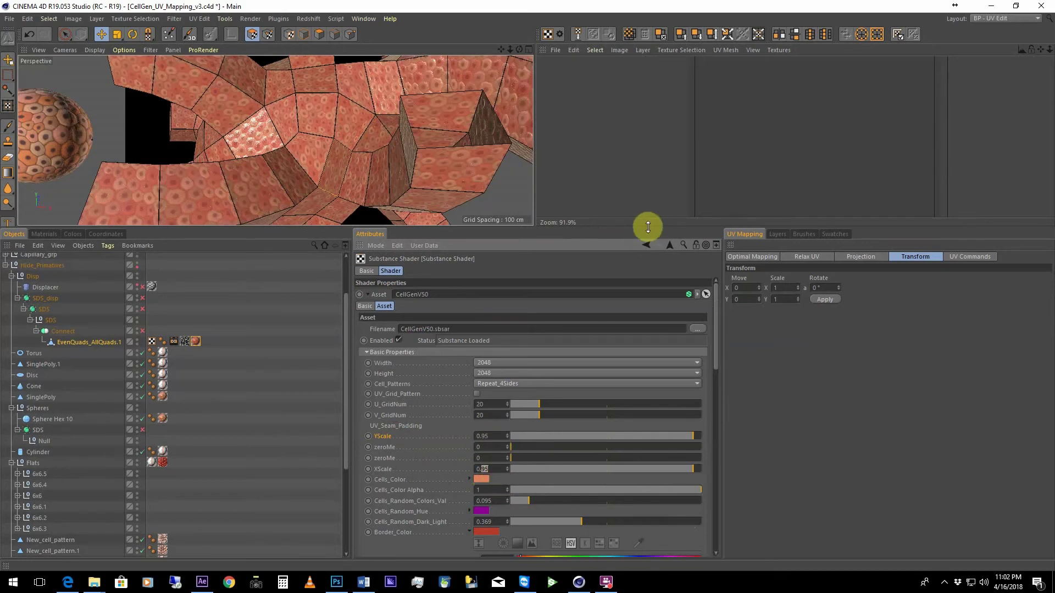
Reselect the UVW tag of EvenQuads_AllQuads.1 and examine the gaps between the UV squares up close
{"action": "left_click_drag", "start_coordinate": [648, 226], "coordinate": [641, 369]}
{"action": "left_click", "coordinate": [151, 484]}
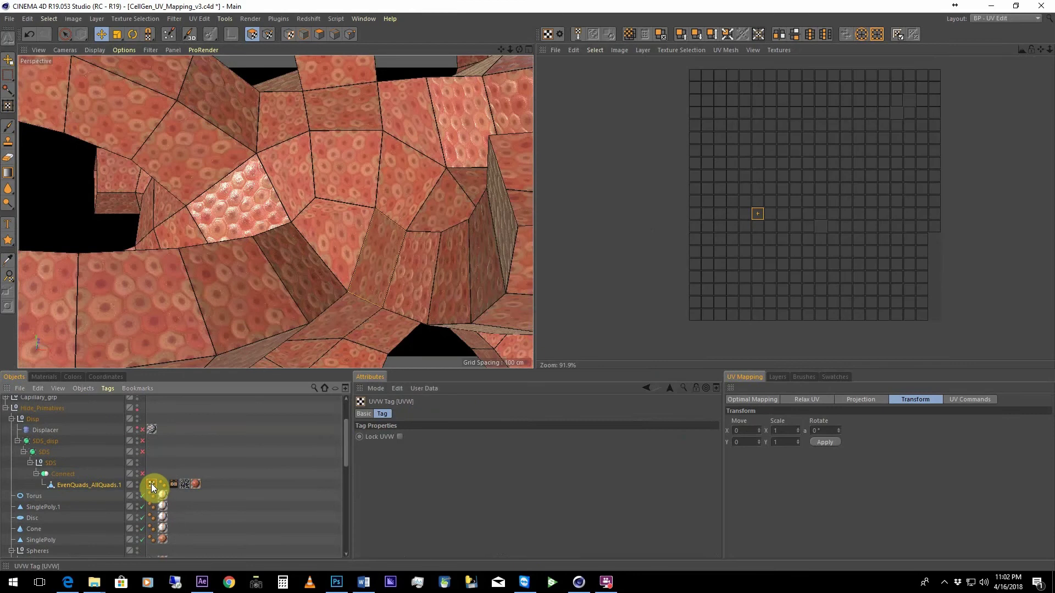
{"action": "scroll", "coordinate": [718, 165], "scroll_direction": "up", "scroll_amount": 10}
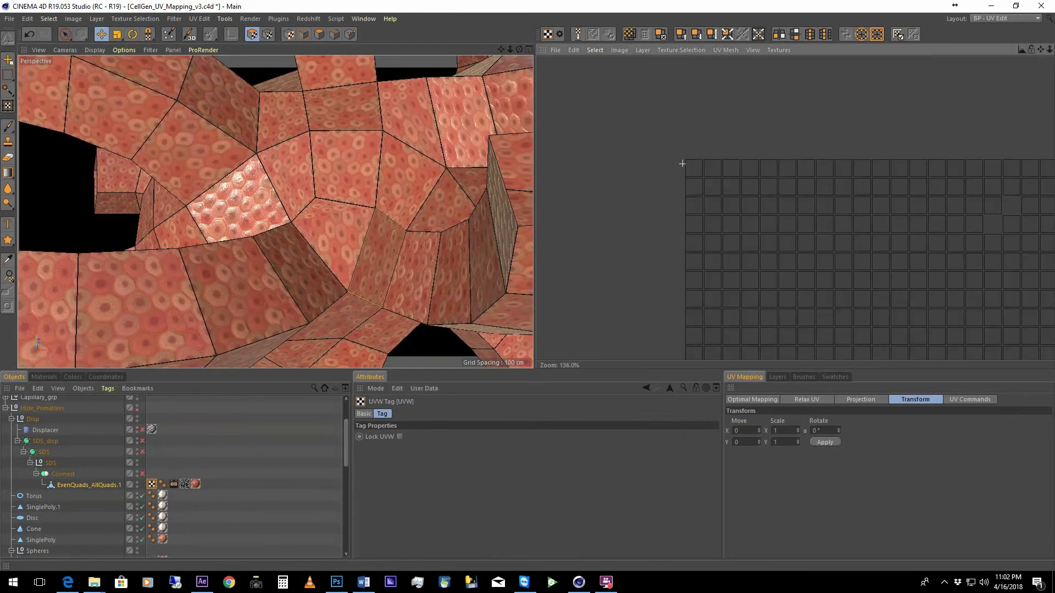
{"action": "right_click_drag", "start_coordinate": [719, 177], "coordinate": [829, 128], "text": "alt"}
{"action": "middle_click_drag", "start_coordinate": [830, 129], "coordinate": [747, 126], "text": "alt"}
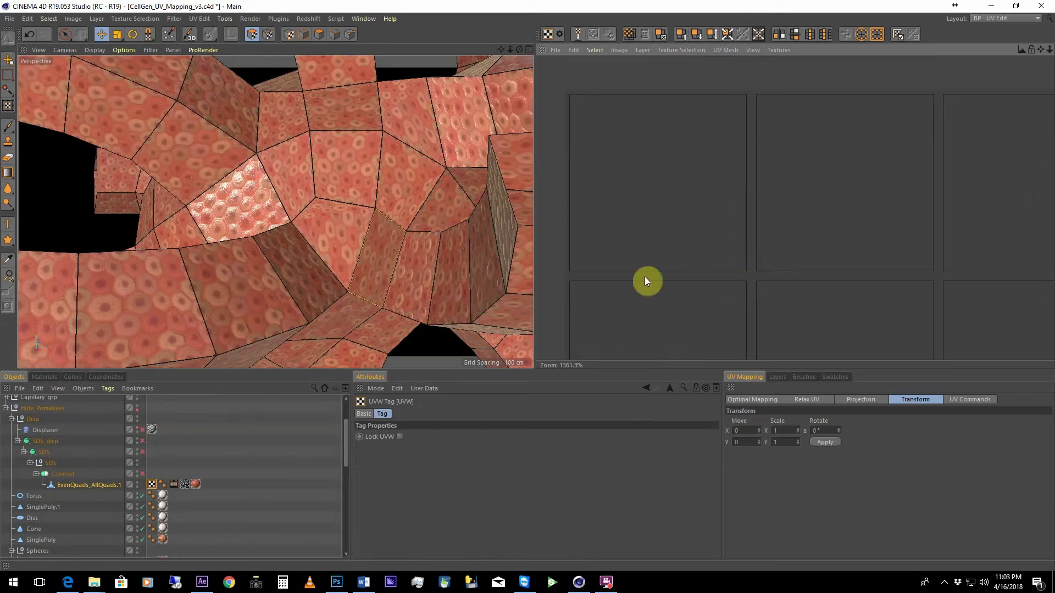
{"action": "scroll", "coordinate": [761, 175], "scroll_direction": "down", "scroll_amount": 4}
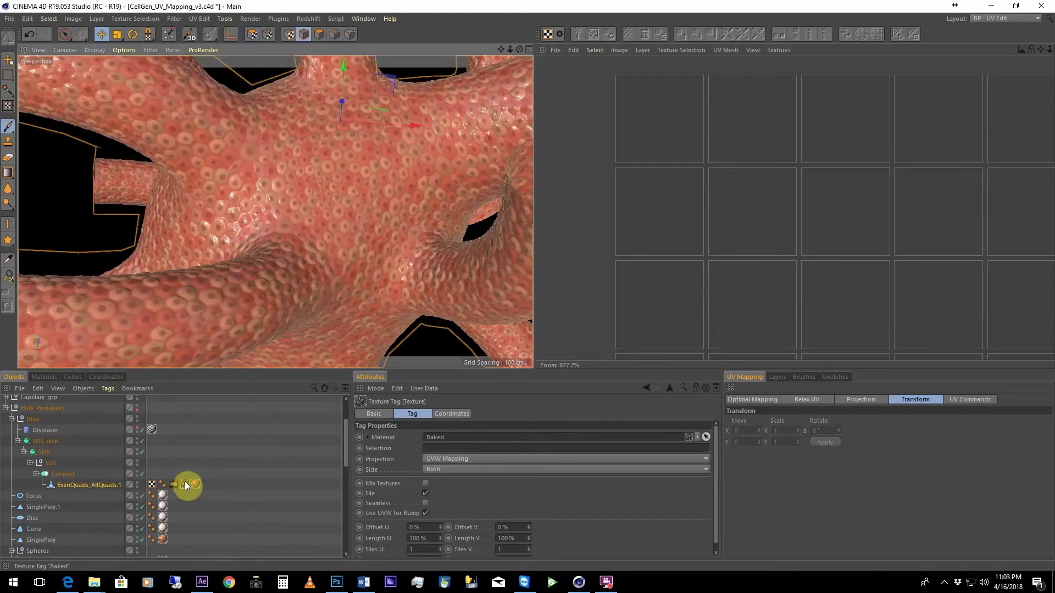
Move the Baked texture tag behind the CellGenV50 tag on EvenQuads_AllQuads.1 and examine the displaced branching surface
{"action": "left_click_drag", "start_coordinate": [185, 483], "coordinate": [209, 483]}
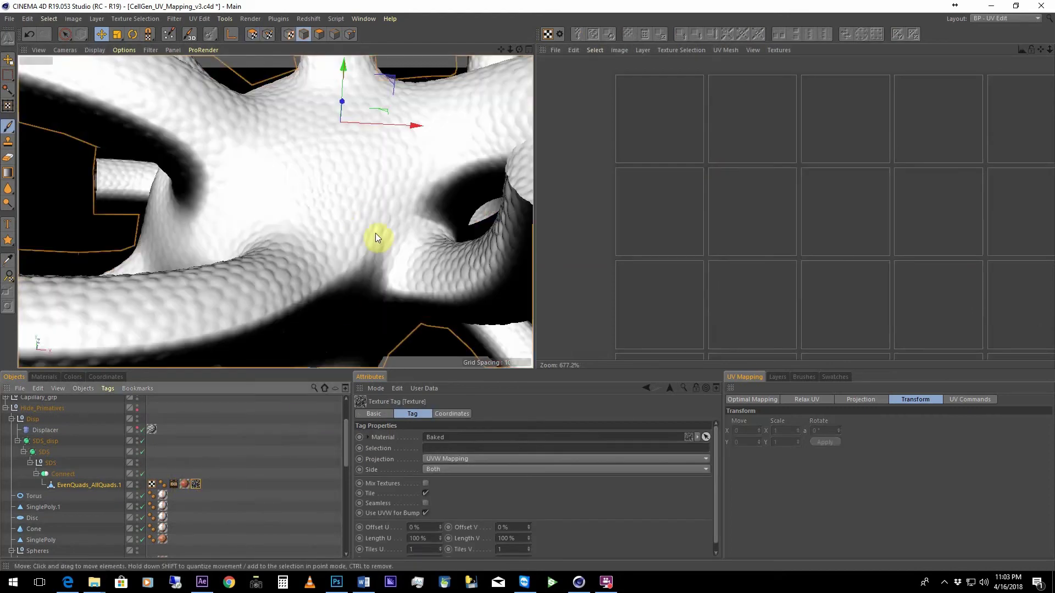
{"action": "right_click_drag", "start_coordinate": [390, 170], "coordinate": [364, 203], "text": "alt"}
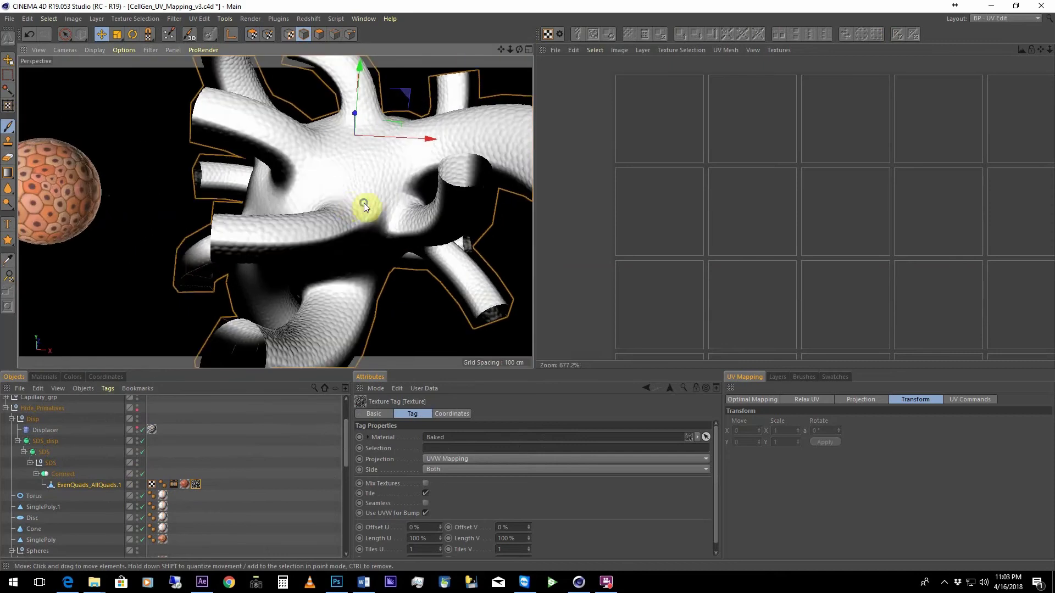
{"action": "left_click_drag", "start_coordinate": [347, 202], "coordinate": [406, 181], "text": "alt"}
{"action": "middle_click_drag", "start_coordinate": [407, 181], "coordinate": [331, 229], "text": "alt"}
{"action": "left_click_drag", "start_coordinate": [332, 229], "coordinate": [358, 190], "text": "alt"}
{"action": "right_click_drag", "start_coordinate": [358, 190], "coordinate": [359, 157], "text": "alt"}
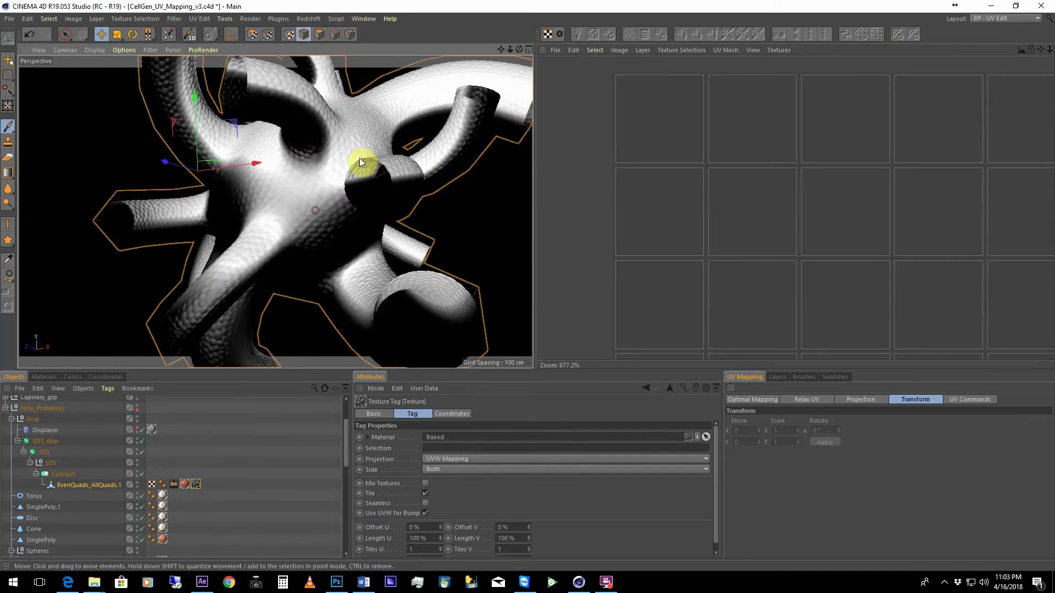
{"action": "left_click_drag", "start_coordinate": [359, 156], "coordinate": [293, 229], "text": "alt"}
{"action": "right_click_drag", "start_coordinate": [295, 211], "coordinate": [365, 195], "text": "alt"}
{"action": "left_click_drag", "start_coordinate": [365, 195], "coordinate": [319, 228], "text": "alt"}
{"action": "right_click_drag", "start_coordinate": [318, 228], "coordinate": [354, 222], "text": "alt"}
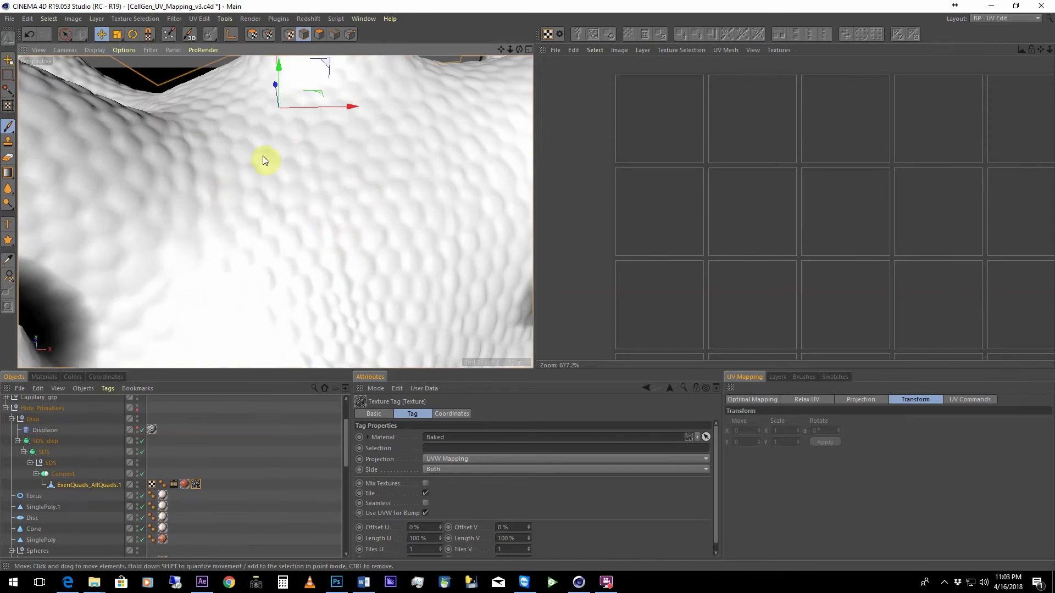
{"action": "left_click_drag", "start_coordinate": [263, 160], "coordinate": [297, 161], "text": "alt"}
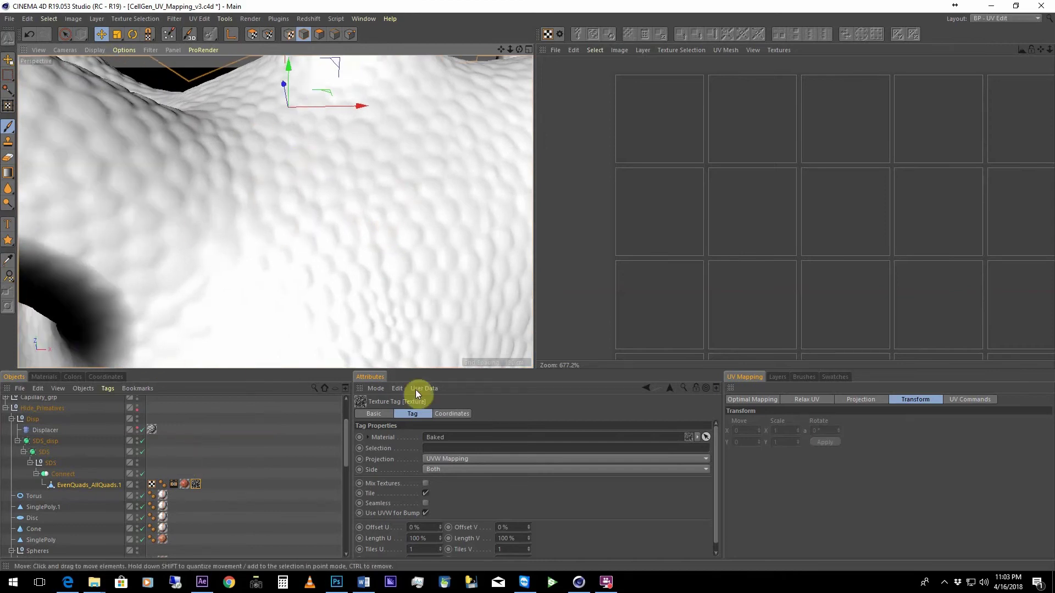
Open the Baked material and compare its texture with the UV grid and the displaced surface
{"action": "double_click", "coordinate": [194, 484]}
{"action": "mouse_move", "coordinate": [305, 179]}
{"action": "left_mouse_down", "text": "alt"}
{"action": "mouse_move", "coordinate": [266, 183]}
{"action": "mouse_move", "coordinate": [245, 169]}
{"action": "mouse_move", "coordinate": [259, 189]}
{"action": "mouse_move", "coordinate": [286, 182]}
{"action": "left_mouse_up", "text": "alt"}
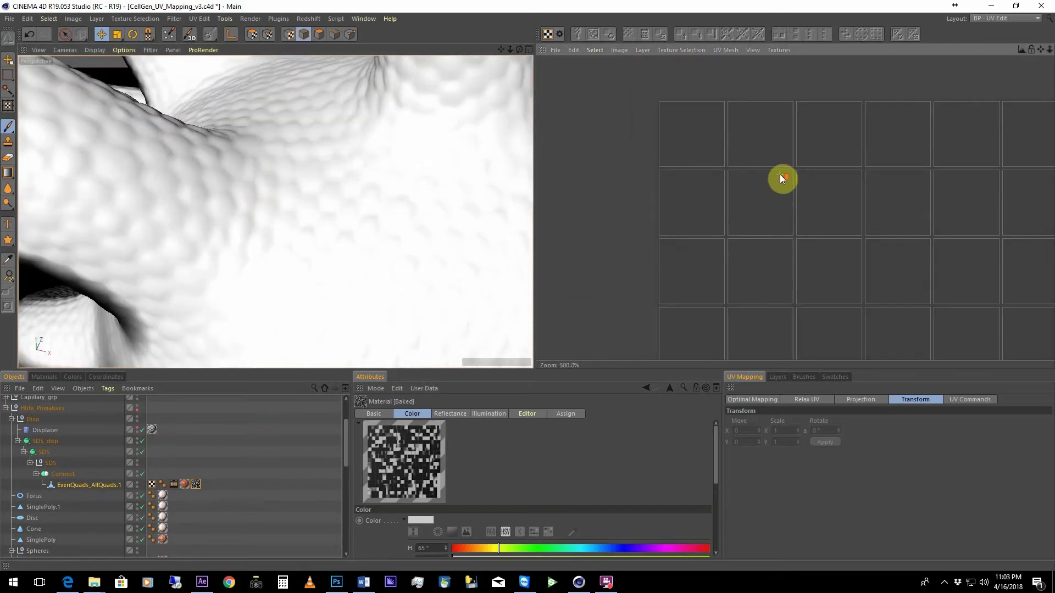
{"action": "scroll", "coordinate": [780, 174], "scroll_direction": "down", "scroll_amount": 5}
{"action": "scroll", "coordinate": [830, 198], "scroll_direction": "down", "scroll_amount": 5}
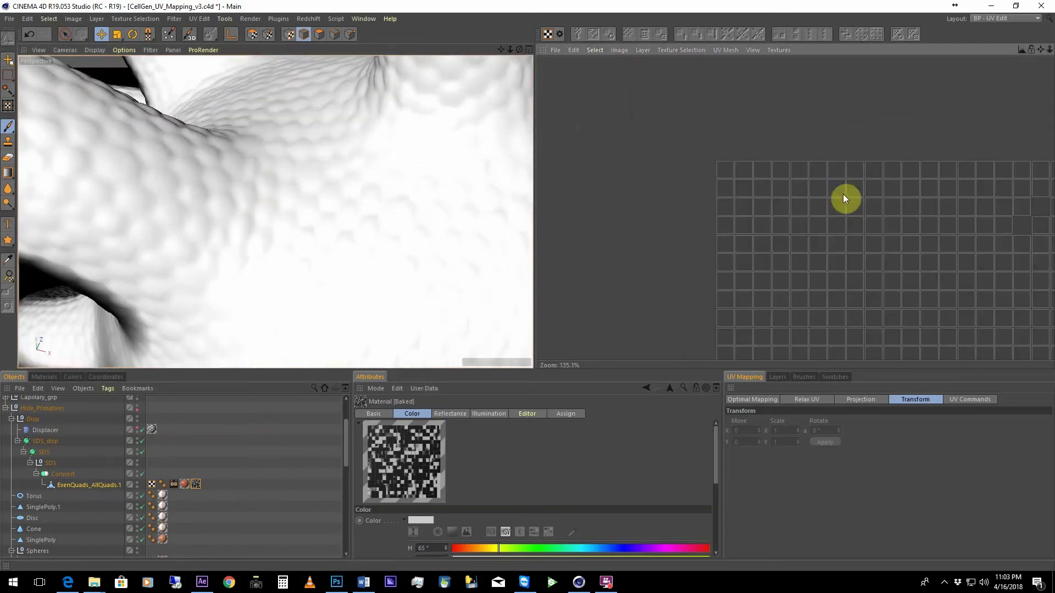
{"action": "left_click_drag", "start_coordinate": [271, 230], "coordinate": [376, 204], "text": "alt"}
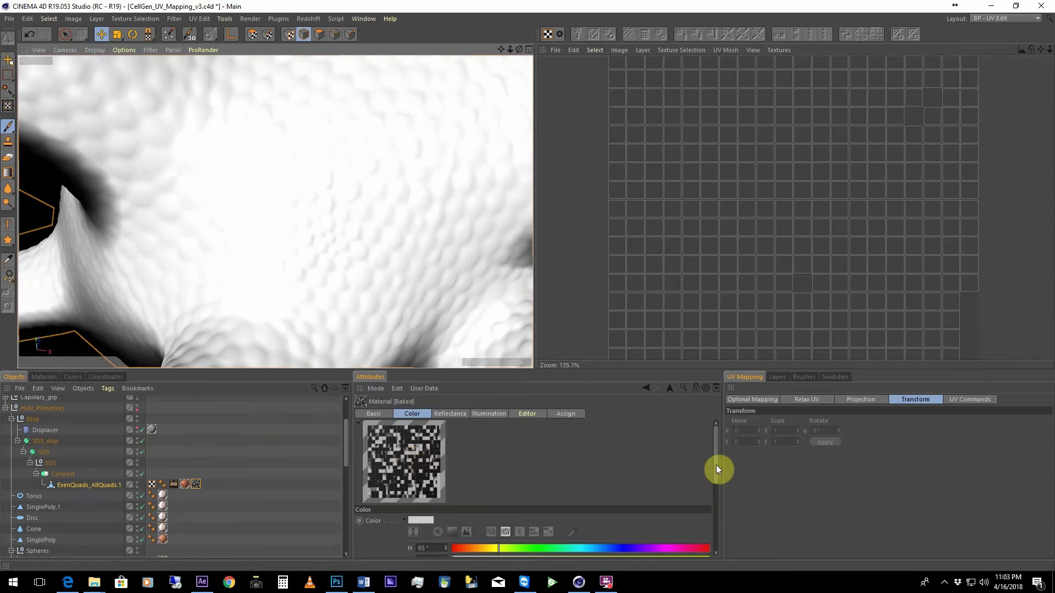
{"action": "mouse_move", "coordinate": [717, 466]}
{"action": "left_mouse_down"}
{"action": "mouse_move", "coordinate": [718, 481]}
{"action": "mouse_move", "coordinate": [717, 463]}
{"action": "left_mouse_up"}
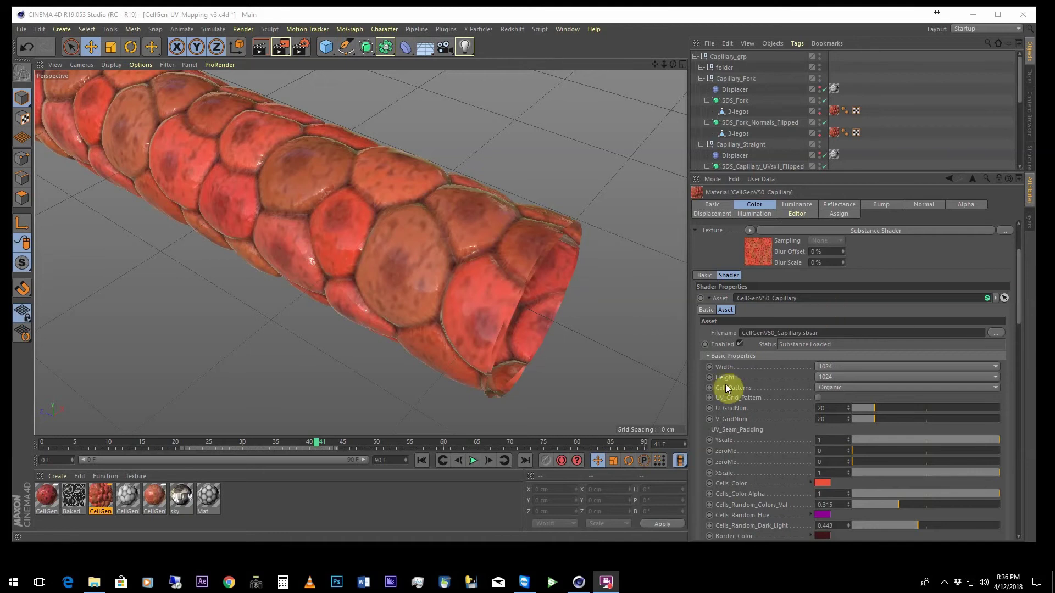
Try the Capillary cell pattern on the CellGenV50_Capillary material and view it along the tube
{"action": "left_click", "coordinate": [823, 387]}
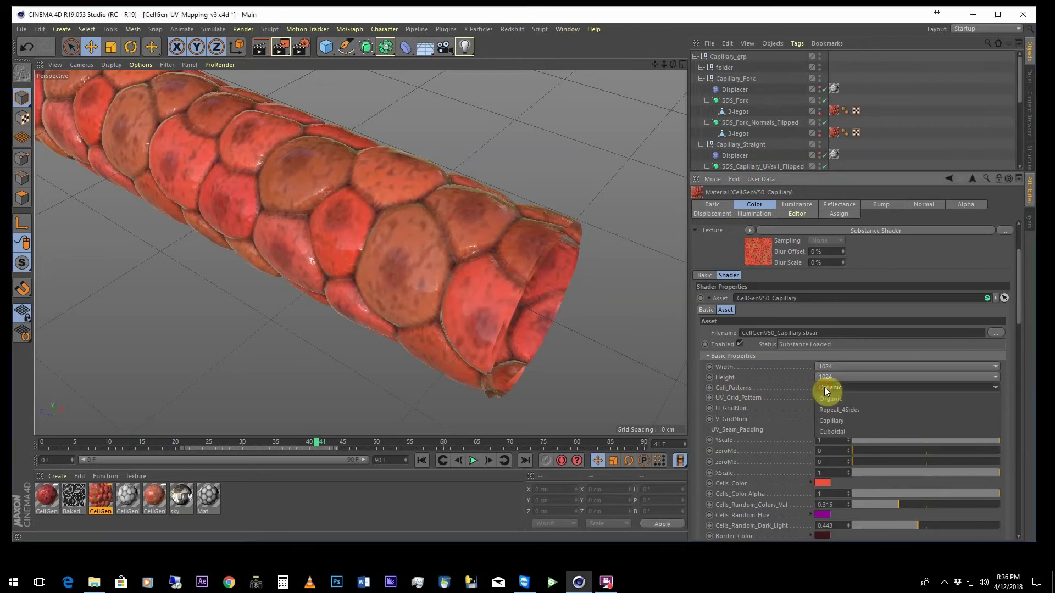
{"action": "left_click", "coordinate": [842, 420]}
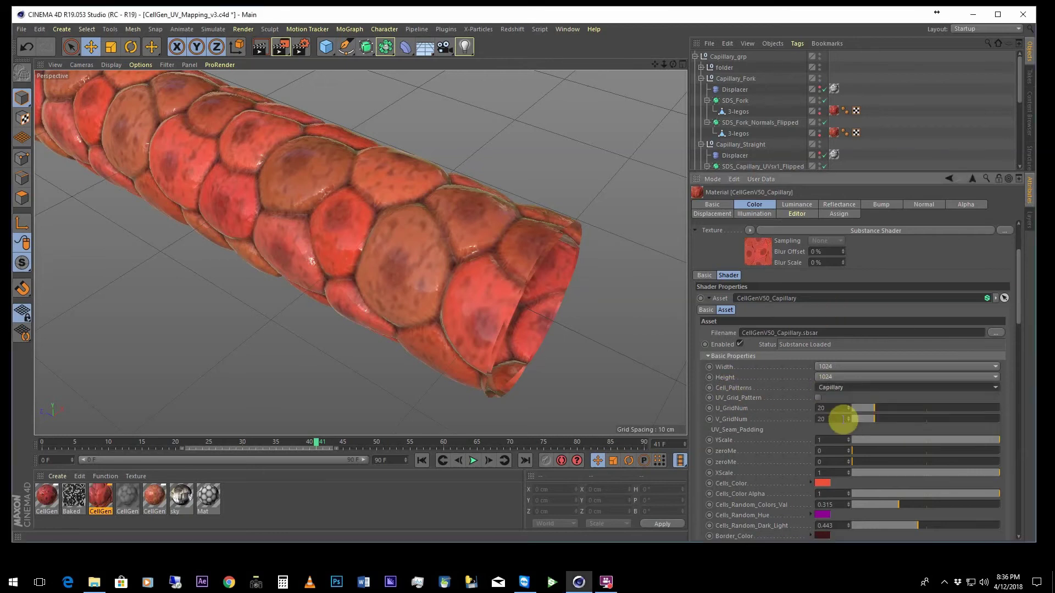
{"action": "left_click_drag", "start_coordinate": [462, 199], "coordinate": [495, 209], "text": "alt"}
Switch the CellGenV50_Capillary material's Cell_Patterns to Organic and view the tube closer
{"action": "left_click", "coordinate": [839, 388]}
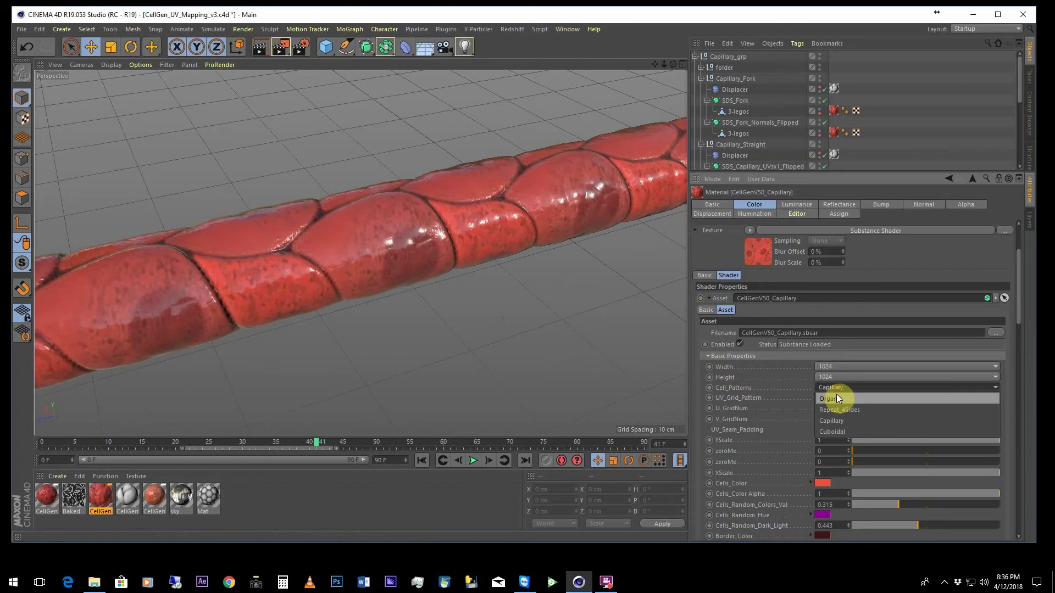
{"action": "left_click", "coordinate": [836, 397]}
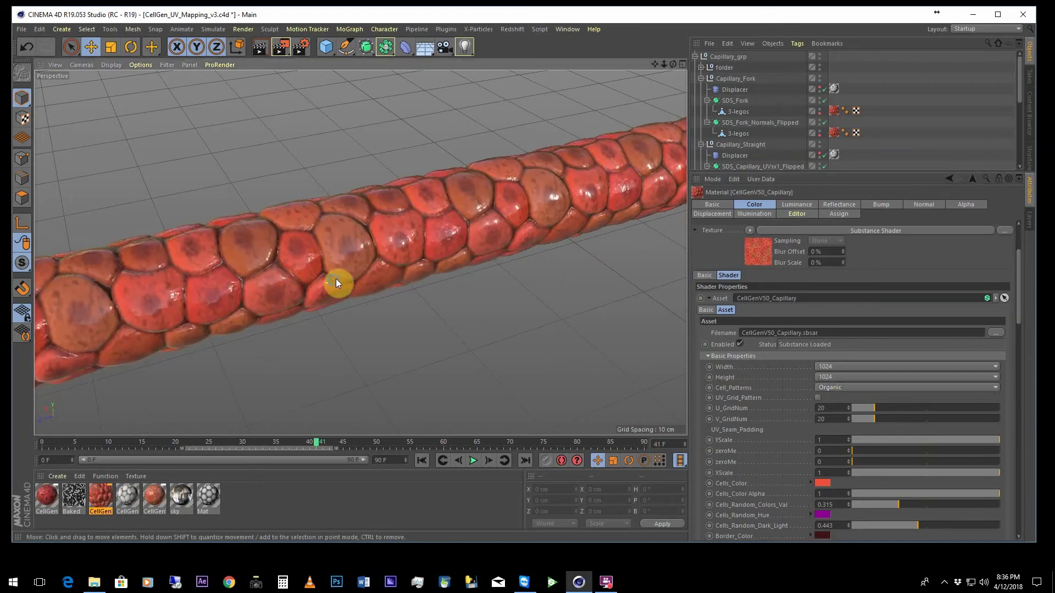
{"action": "mouse_move", "coordinate": [333, 281]}
{"action": "right_mouse_down", "text": "alt"}
{"action": "mouse_move", "coordinate": [397, 268]}
{"action": "mouse_move", "coordinate": [342, 278]}
{"action": "right_mouse_up", "text": "alt"}
{"action": "left_click", "coordinate": [341, 278]}
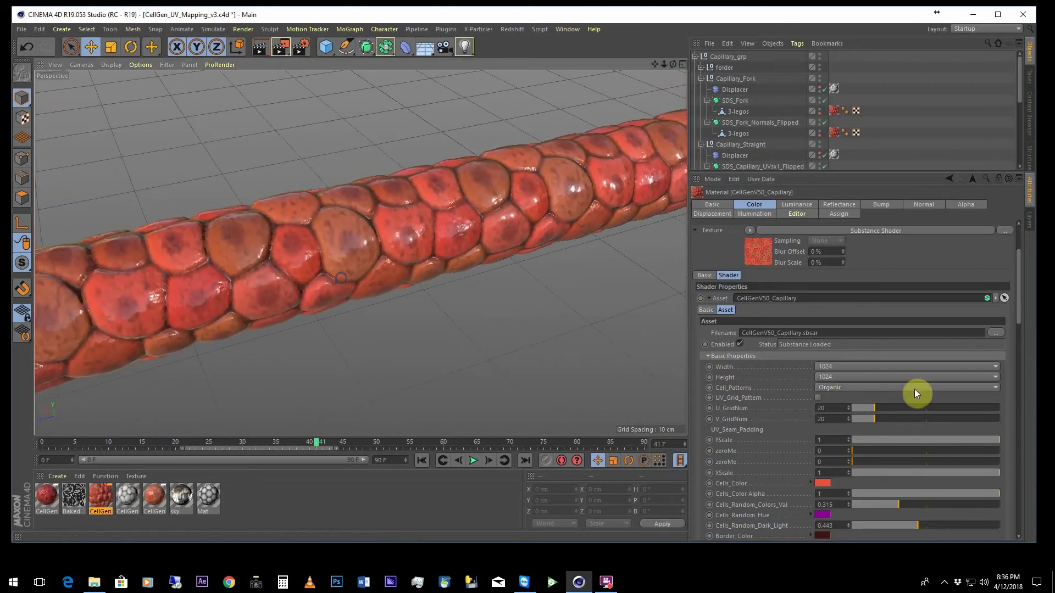
Set Cell_Patterns of the CellGenV50_Capillary material to Capillary for the cylindrical tube
{"action": "left_click", "coordinate": [832, 487]}
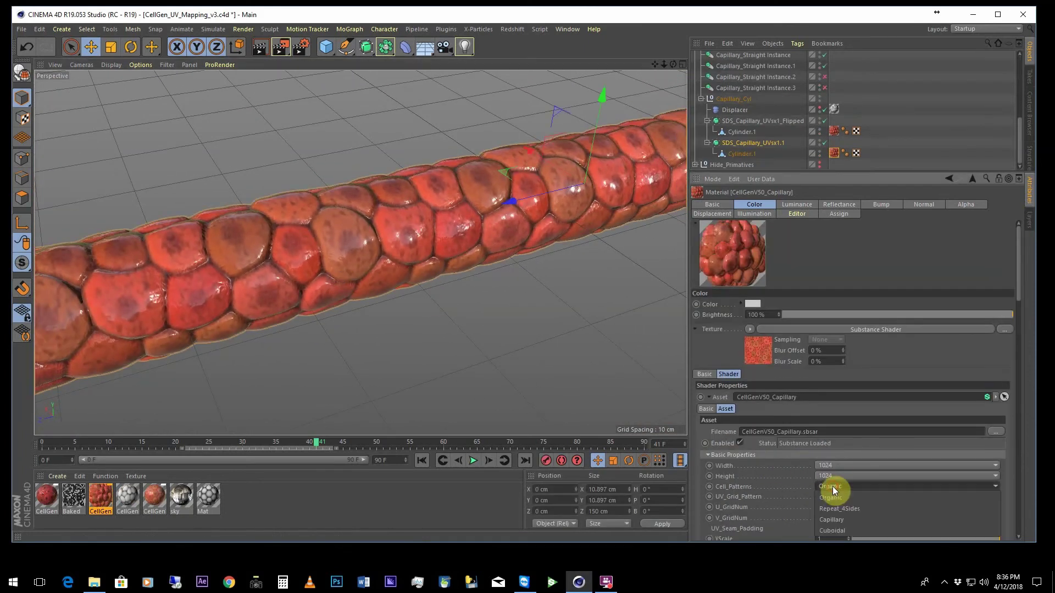
{"action": "left_click", "coordinate": [837, 520]}
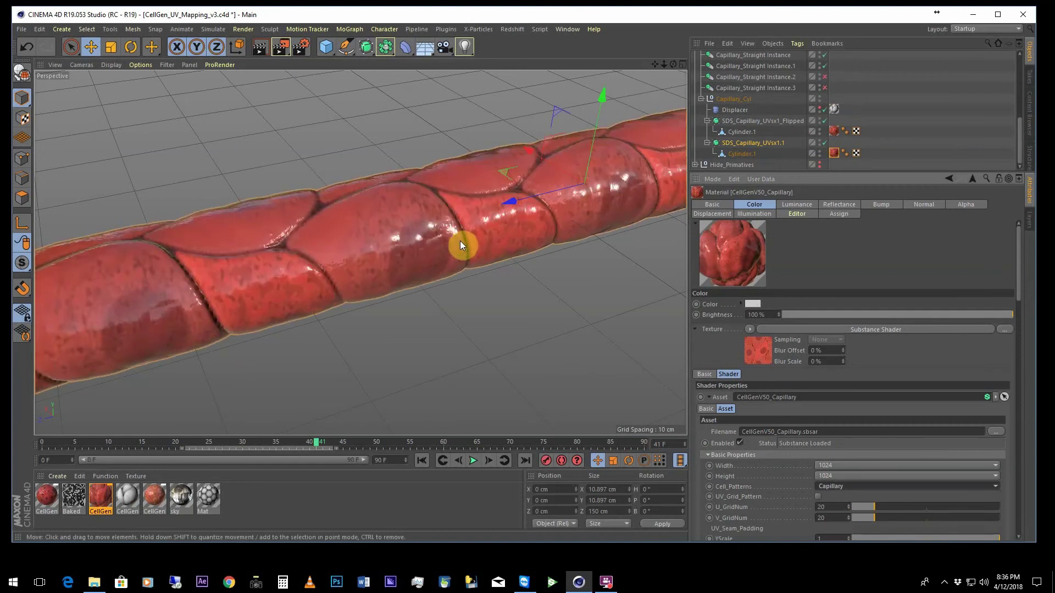
{"action": "left_click_drag", "start_coordinate": [499, 243], "coordinate": [546, 206], "text": "alt"}
Examine the capillary pattern on the forked tube from the outside and from inside its branches
{"action": "right_click_drag", "start_coordinate": [464, 222], "coordinate": [383, 300], "text": "alt"}
{"action": "middle_click_drag", "start_coordinate": [383, 301], "coordinate": [404, 257], "text": "alt"}
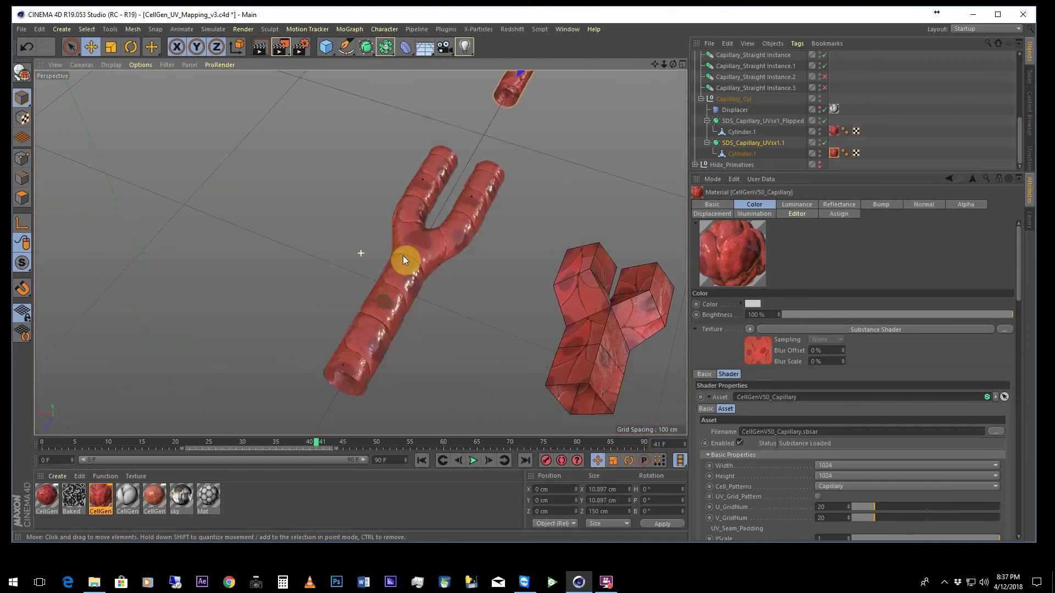
{"action": "right_click_drag", "start_coordinate": [404, 259], "coordinate": [462, 177], "text": "alt"}
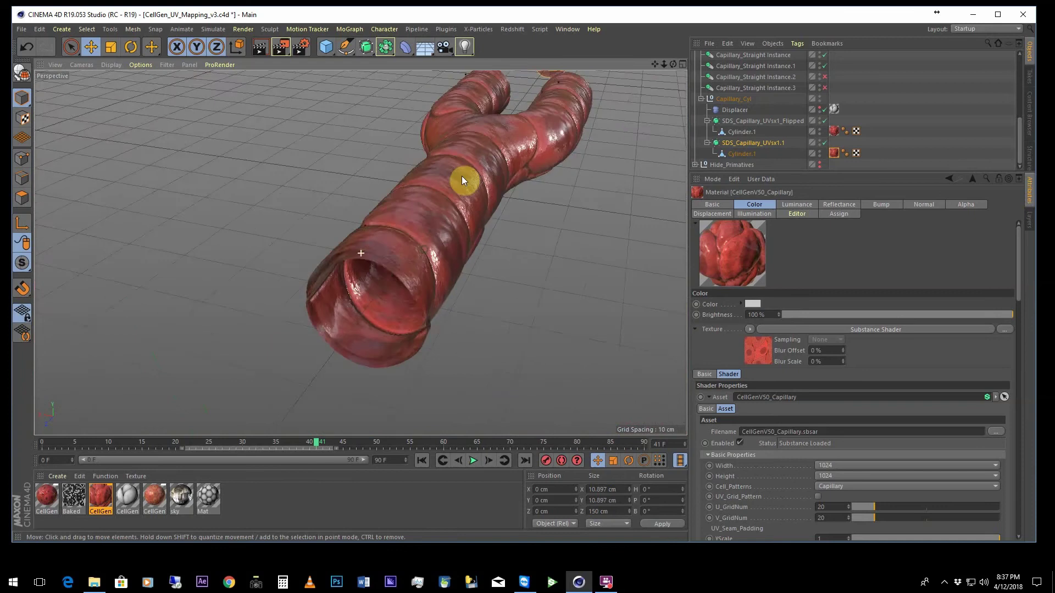
{"action": "left_click_drag", "start_coordinate": [462, 180], "coordinate": [443, 195], "text": "alt"}
{"action": "right_click_drag", "start_coordinate": [443, 195], "coordinate": [496, 255], "text": "alt"}
{"action": "mouse_move", "coordinate": [496, 255]}
{"action": "left_mouse_down", "text": "alt"}
{"action": "mouse_move", "coordinate": [495, 271]}
{"action": "mouse_move", "coordinate": [471, 271]}
{"action": "mouse_move", "coordinate": [492, 260]}
{"action": "left_mouse_up", "text": "alt"}
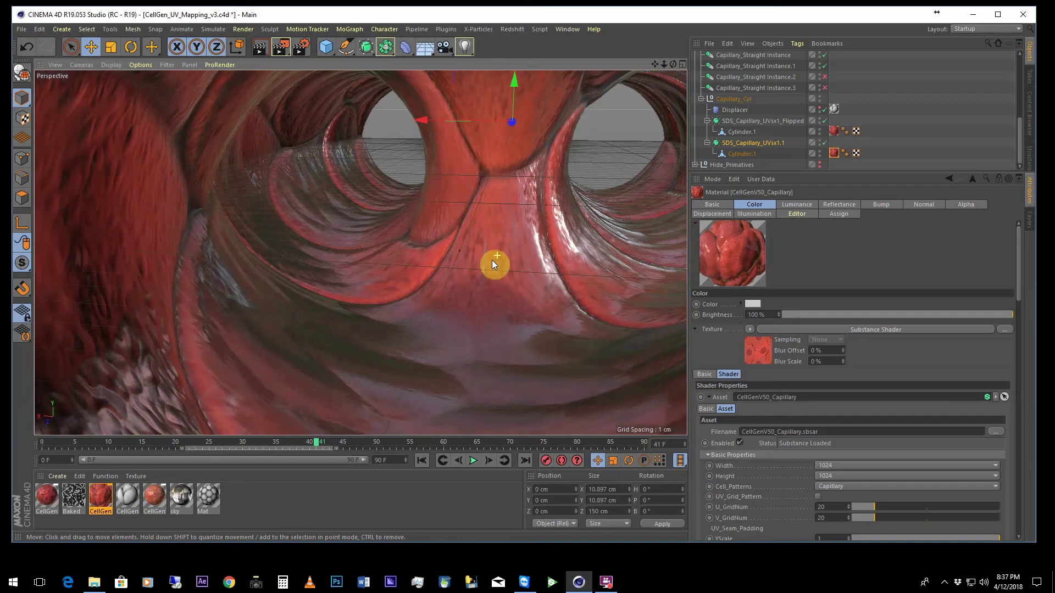
{"action": "right_click_drag", "start_coordinate": [492, 264], "coordinate": [450, 215], "text": "alt"}
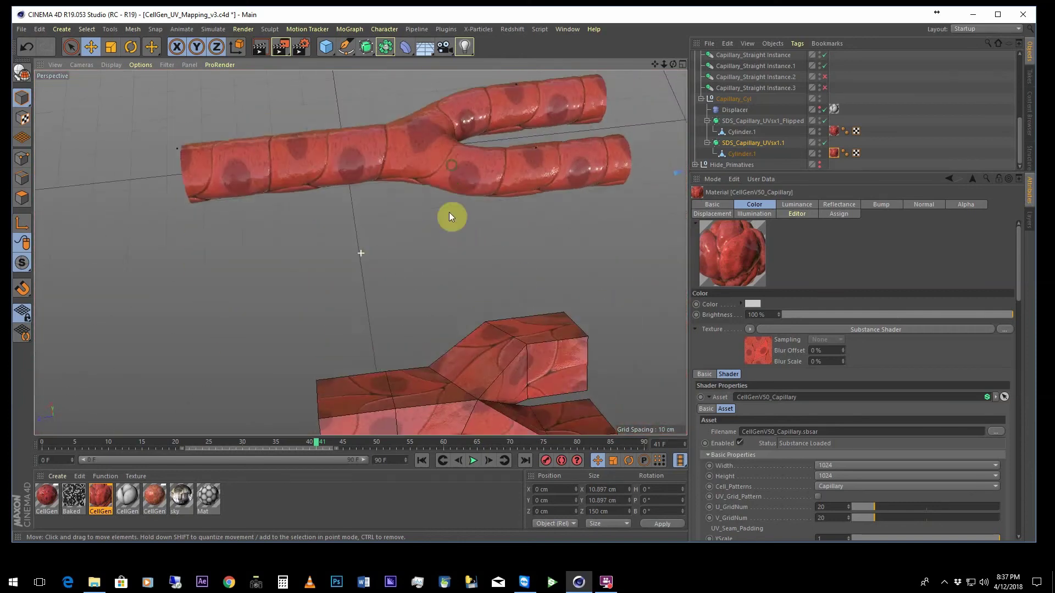
{"action": "left_click_drag", "start_coordinate": [450, 212], "coordinate": [478, 246], "text": "alt"}
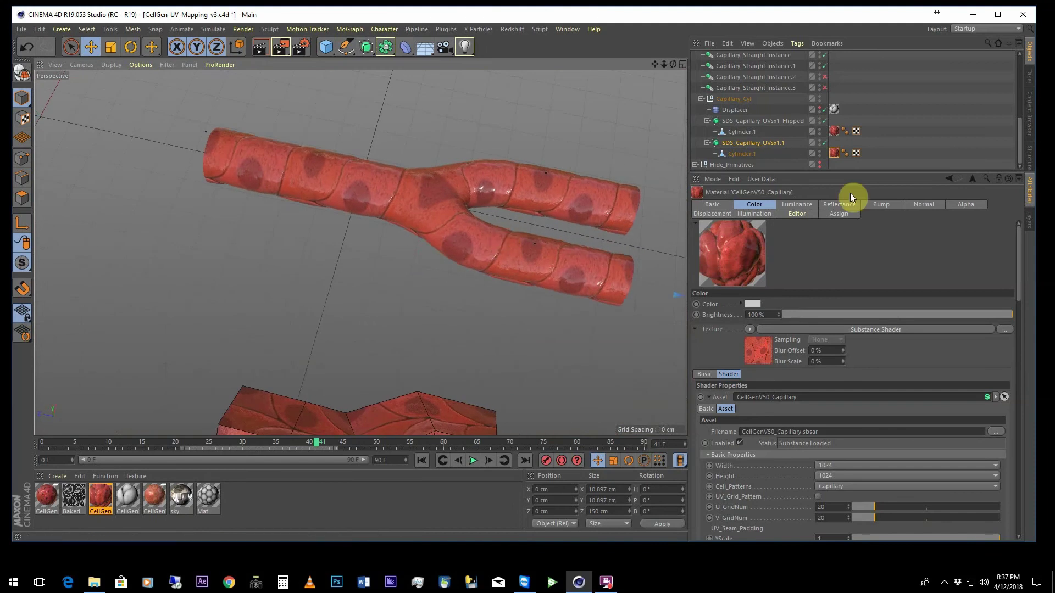
Set Tiles U and Tiles V to 2 on the texture tags of the Capillary_Fork and Capillary_Straight objects
{"action": "left_click_drag", "start_coordinate": [867, 171], "coordinate": [869, 317]}
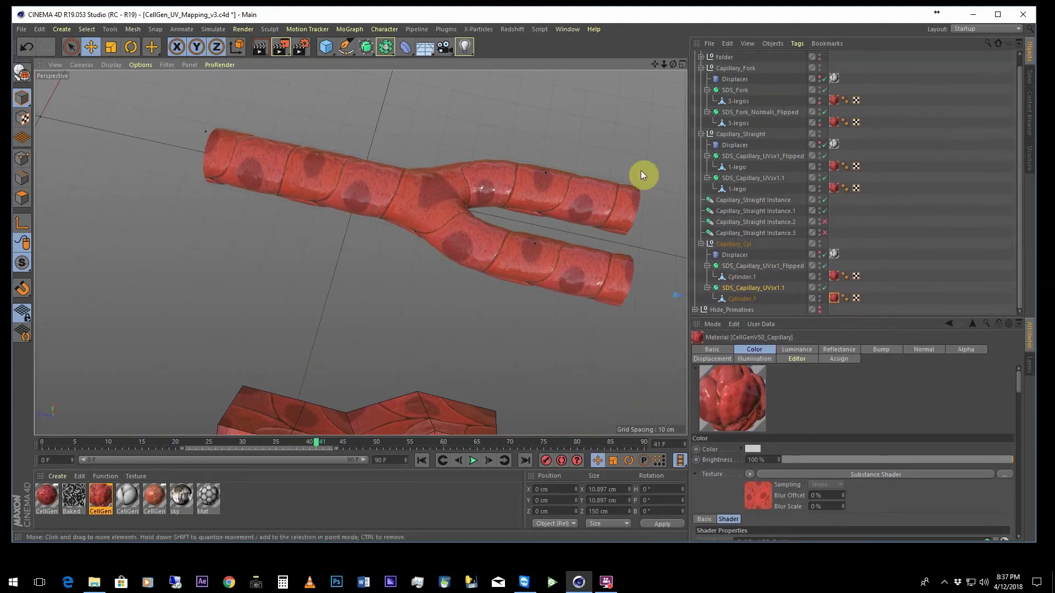
{"action": "left_click_drag", "start_coordinate": [758, 485], "coordinate": [740, 491]}
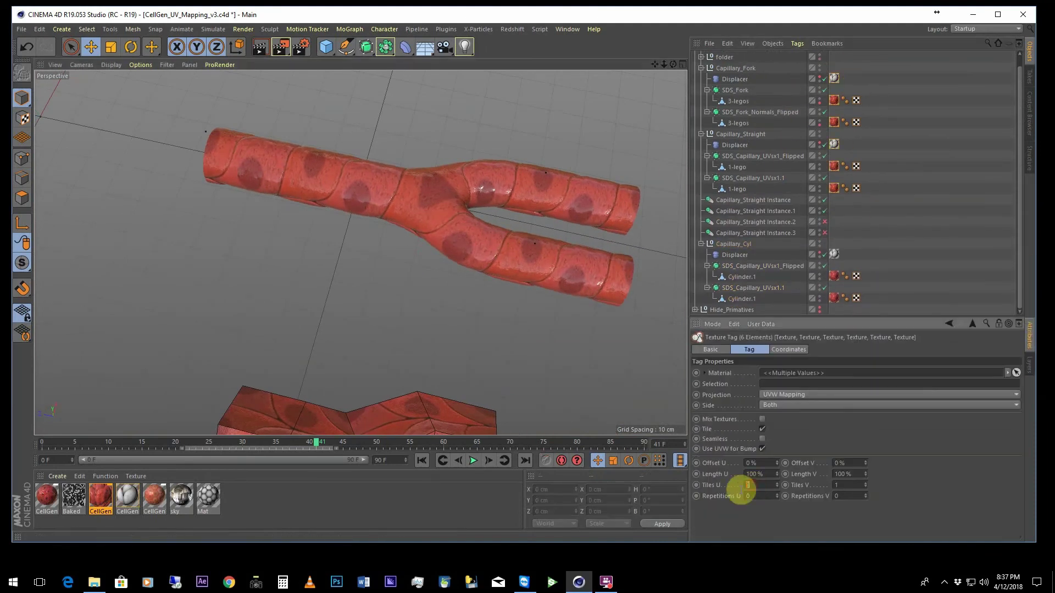
{"action": "type", "text": "2"}
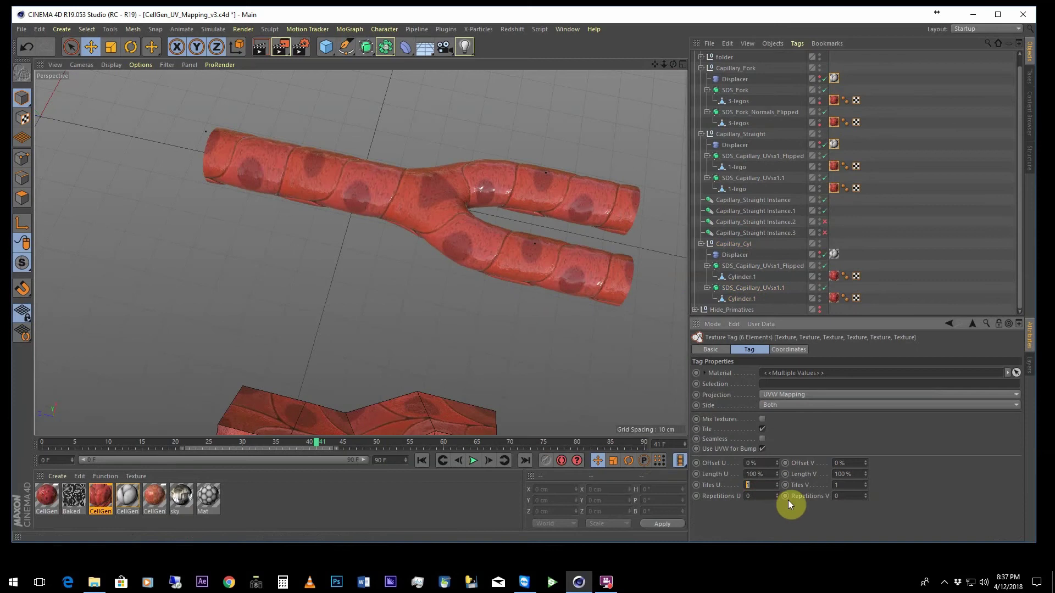
{"action": "left_click_drag", "start_coordinate": [850, 484], "coordinate": [824, 486]}
{"action": "type", "text": "2"}
{"action": "key", "text": "Return"}
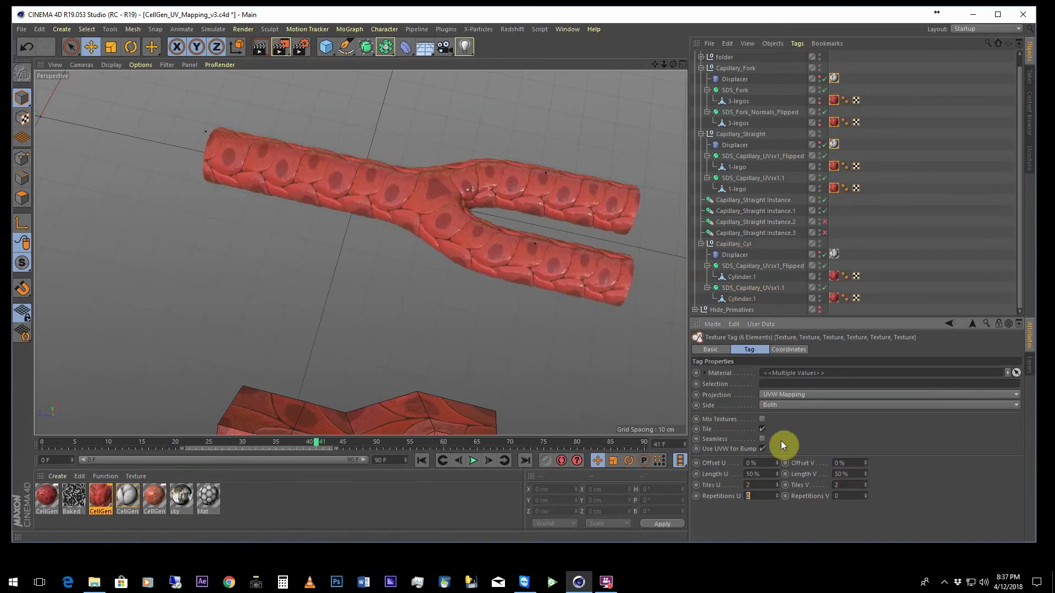
Inspect the forked tube's cell layout up close and set Tiles V of the selected capillary texture tags to 2
{"action": "scroll", "coordinate": [481, 262], "scroll_direction": "up", "scroll_amount": 5}
{"action": "left_click_drag", "start_coordinate": [481, 259], "coordinate": [416, 287], "text": "alt"}
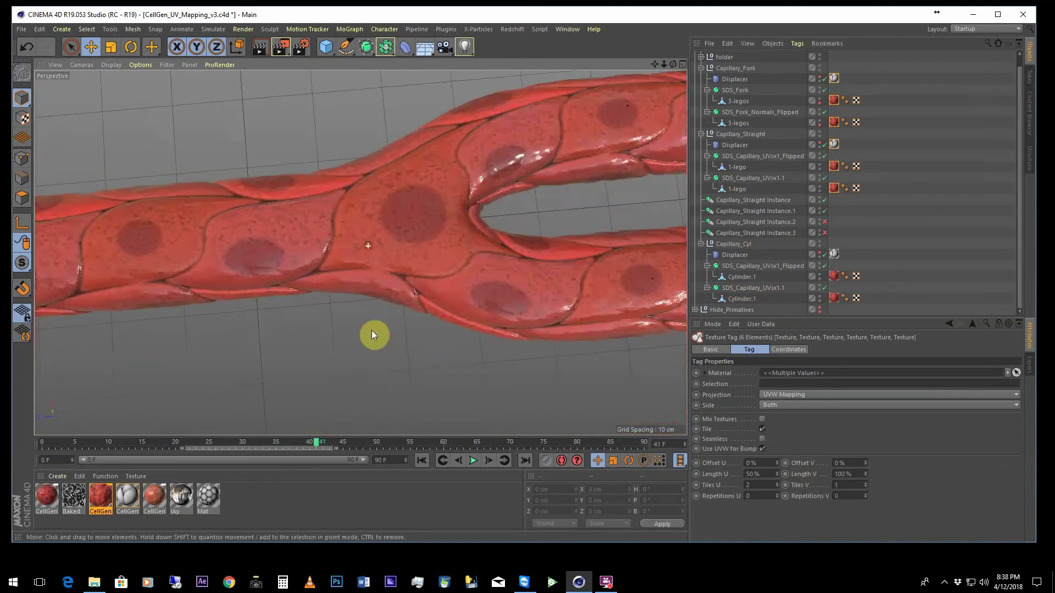
{"action": "left_click_drag", "start_coordinate": [373, 334], "coordinate": [461, 219], "text": "alt"}
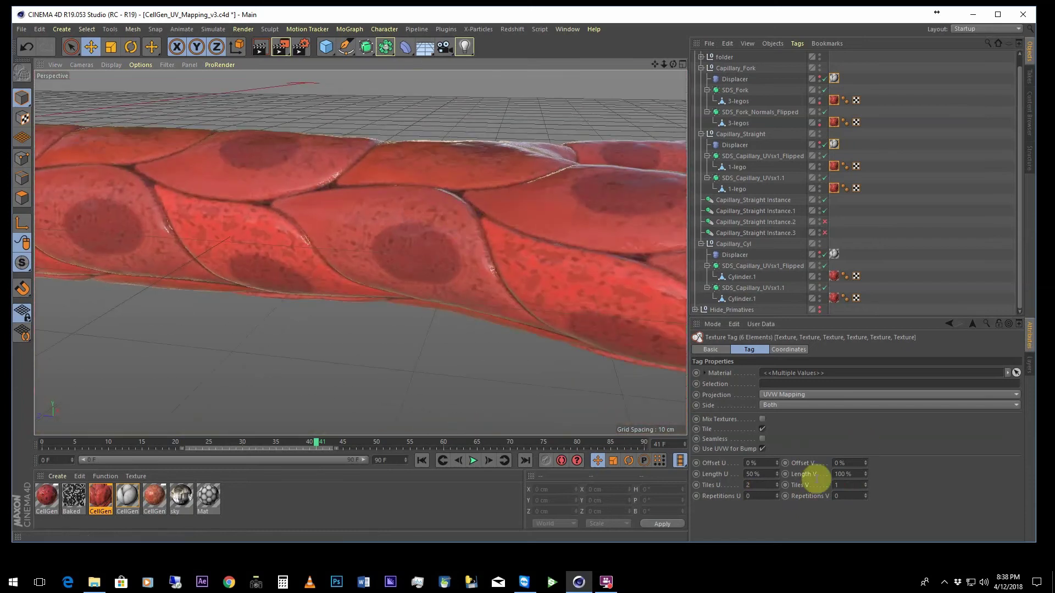
{"action": "left_click", "coordinate": [831, 485]}
{"action": "type", "text": "2"}
{"action": "key", "text": "Return"}
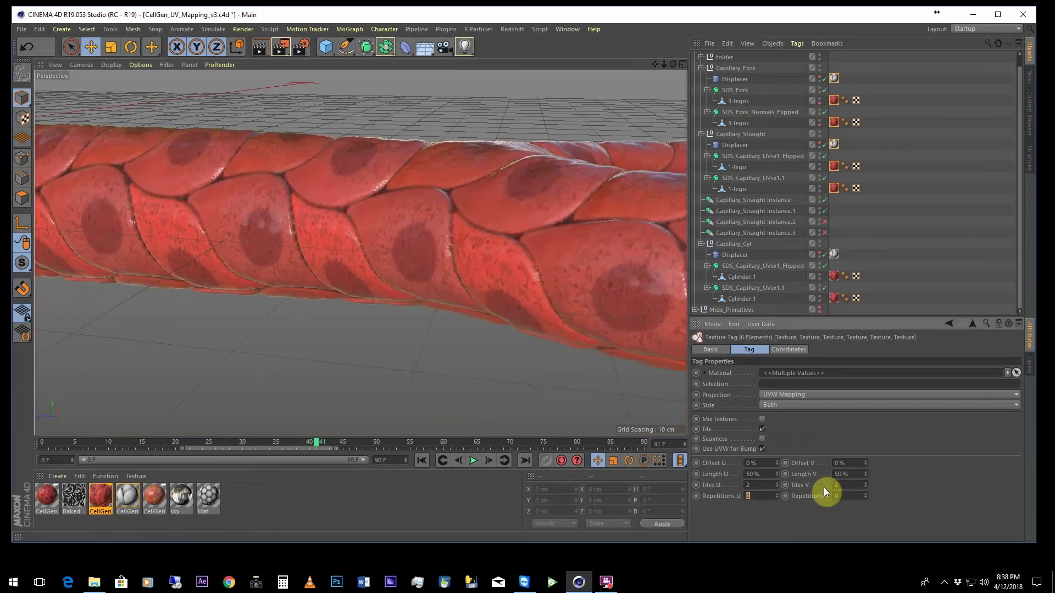
Disable the displacers and subdivision surfaces of Capillary_Fork and Capillary_Straight, plus Capillary_Straight Instance and Instance.1
{"action": "left_click_drag", "start_coordinate": [555, 292], "coordinate": [546, 239], "text": "alt"}
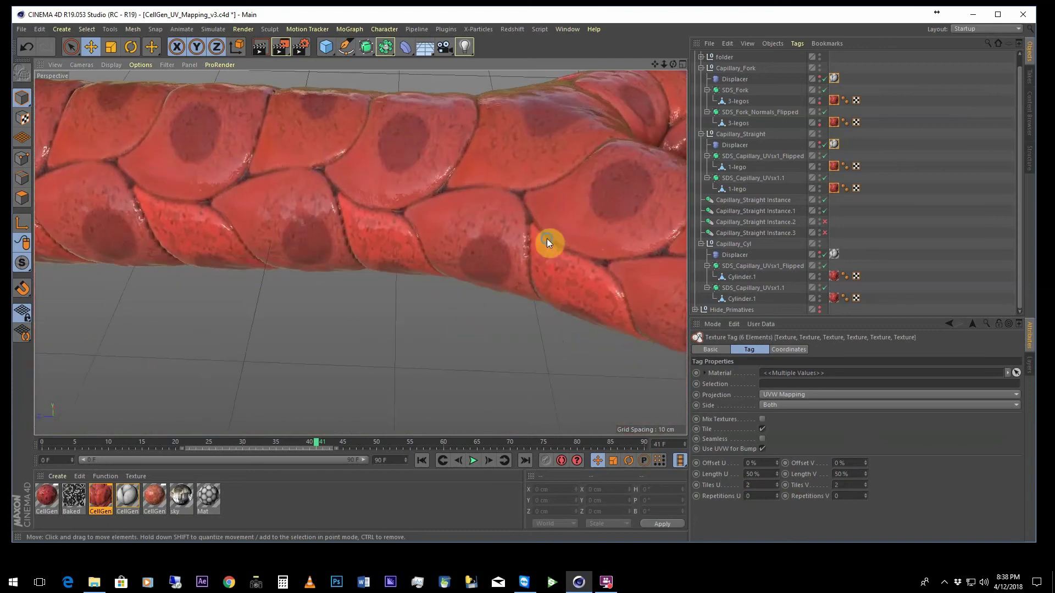
{"action": "scroll", "coordinate": [546, 232], "scroll_direction": "down", "scroll_amount": 5}
{"action": "middle_click_drag", "start_coordinate": [545, 229], "coordinate": [415, 235], "text": "alt"}
{"action": "left_click_drag", "start_coordinate": [488, 243], "coordinate": [408, 247], "text": "alt"}
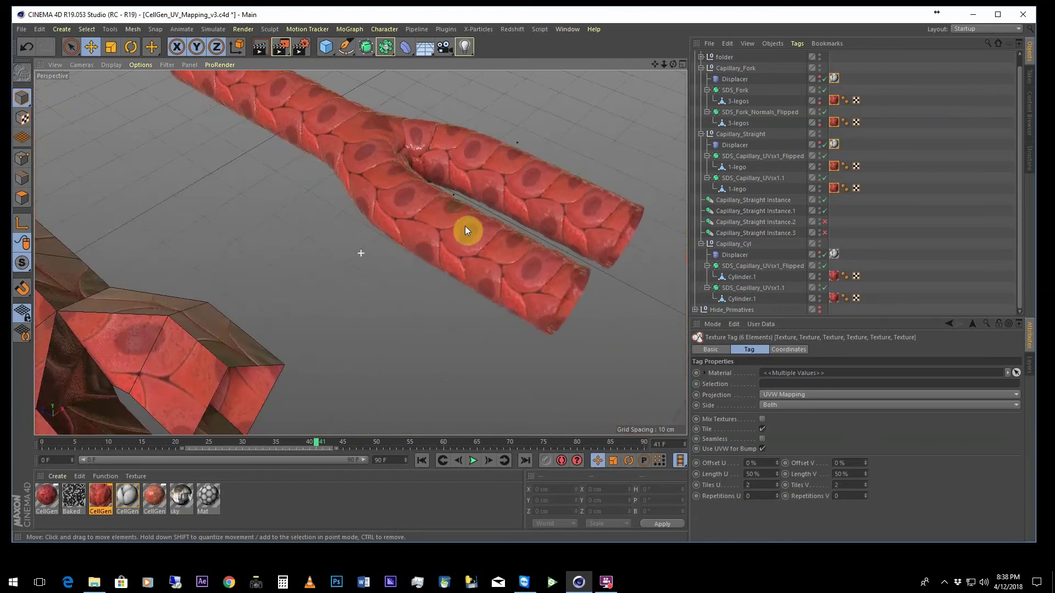
{"action": "left_click_drag", "start_coordinate": [469, 233], "coordinate": [522, 203], "text": "alt"}
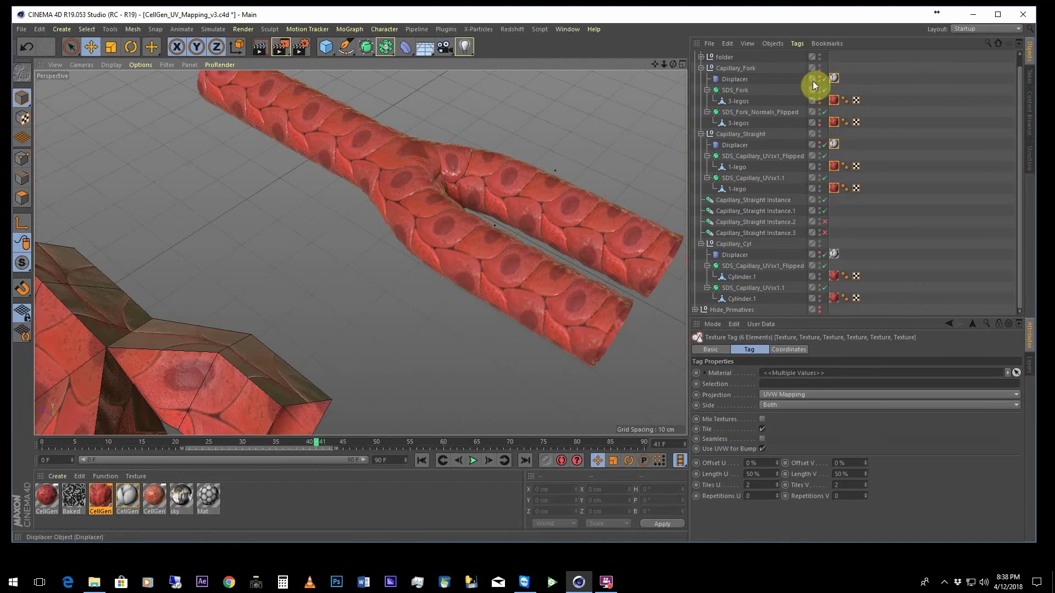
{"action": "left_click_drag", "start_coordinate": [823, 77], "coordinate": [824, 177]}
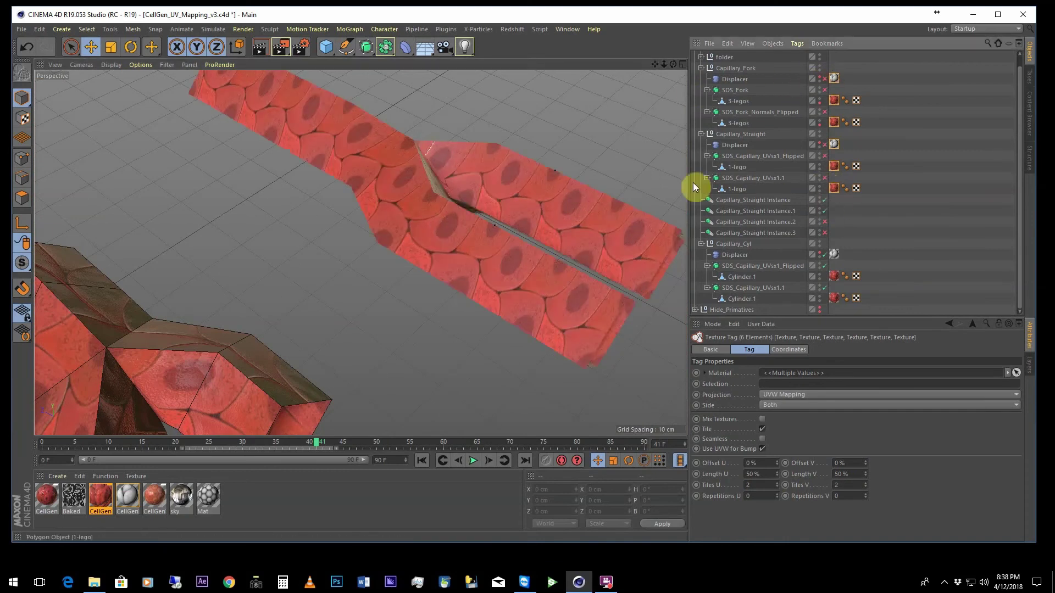
{"action": "left_click_drag", "start_coordinate": [429, 159], "coordinate": [457, 229], "text": "alt"}
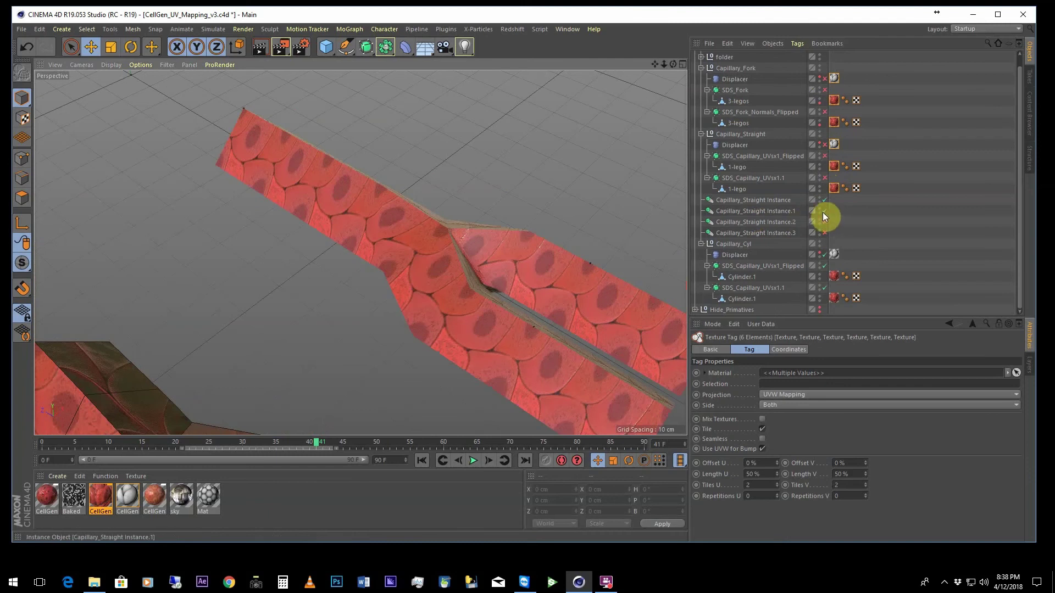
{"action": "left_click_drag", "start_coordinate": [824, 212], "coordinate": [824, 200]}
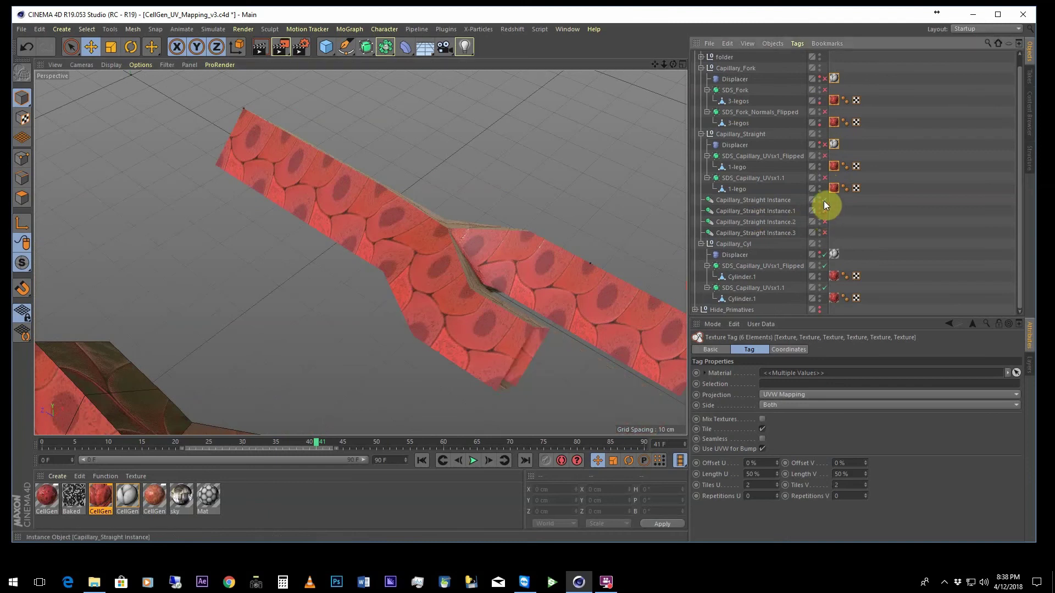
Move the Capillary_Straight segment away from the fork along Z, to about -41 cm
{"action": "left_click", "coordinate": [737, 134]}
{"action": "left_click_drag", "start_coordinate": [229, 99], "coordinate": [414, 209]}
{"action": "scroll", "coordinate": [412, 191], "scroll_direction": "up", "scroll_amount": 5}
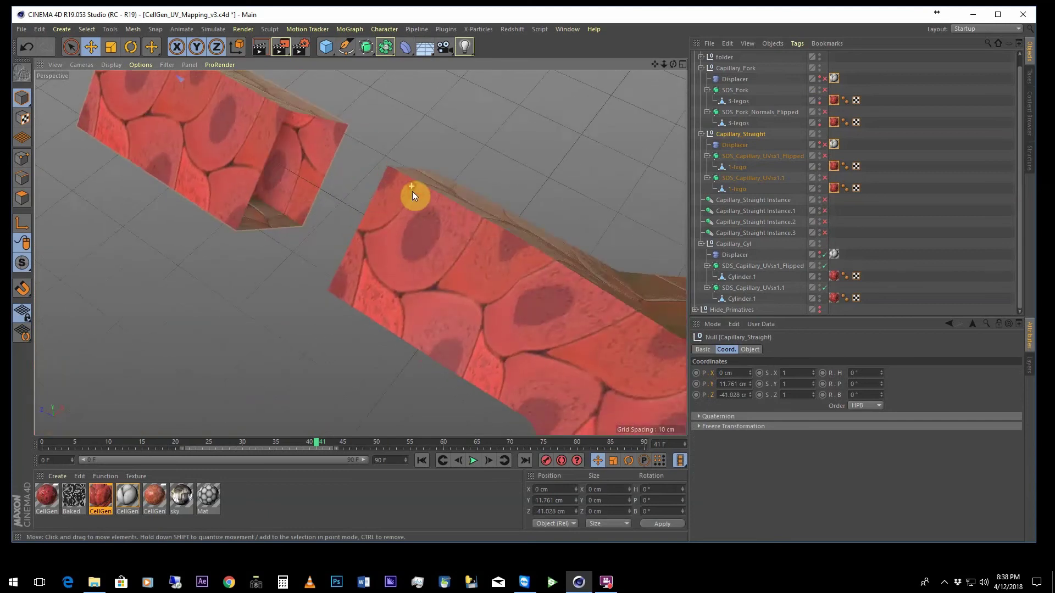
{"action": "middle_click_drag", "start_coordinate": [413, 191], "coordinate": [453, 261], "text": "alt"}
{"action": "left_click_drag", "start_coordinate": [452, 262], "coordinate": [447, 241], "text": "alt"}
{"action": "middle_click_drag", "start_coordinate": [494, 239], "coordinate": [458, 216], "text": "alt"}
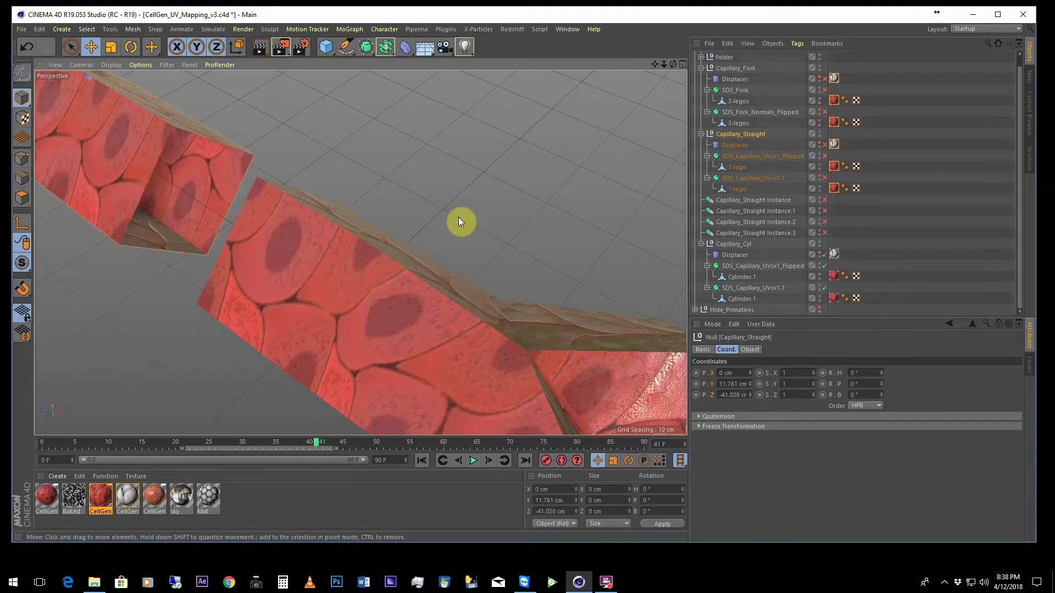
Switch the viewport display to shading with lines so the polygon edges of the capillary pieces are drawn
{"action": "left_click_drag", "start_coordinate": [458, 216], "coordinate": [127, 74], "text": "alt"}
{"action": "left_click", "coordinate": [110, 64]}
{"action": "left_click", "coordinate": [133, 117]}
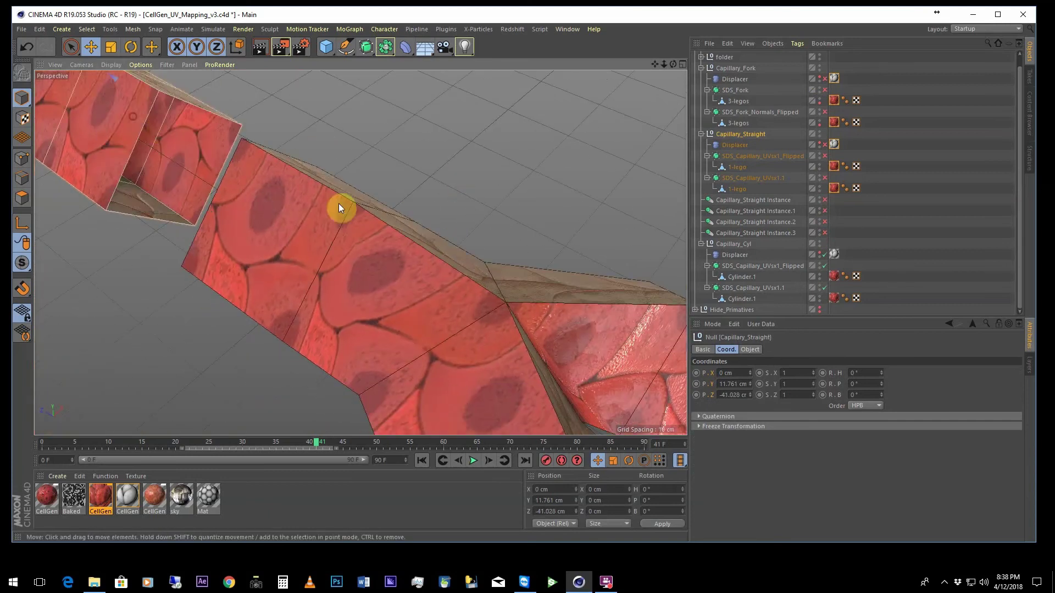
{"action": "left_click_drag", "start_coordinate": [339, 208], "coordinate": [419, 218], "text": "alt"}
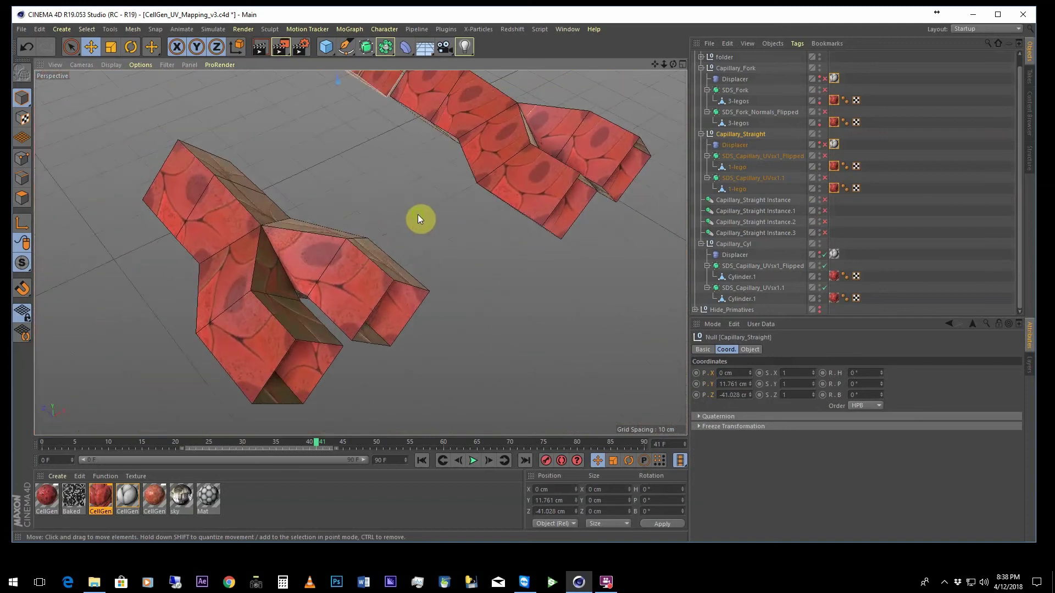
Scrub the animation from frame 0 to frame 42 and examine how the low-poly capillary pieces fit together
{"action": "left_click_drag", "start_coordinate": [307, 448], "coordinate": [3, 444]}
{"action": "mouse_move", "coordinate": [360, 252]}
{"action": "left_mouse_down", "text": "alt"}
{"action": "mouse_move", "coordinate": [377, 280]}
{"action": "mouse_move", "coordinate": [368, 183]}
{"action": "mouse_move", "coordinate": [410, 206]}
{"action": "mouse_move", "coordinate": [459, 200]}
{"action": "mouse_move", "coordinate": [443, 212]}
{"action": "mouse_move", "coordinate": [435, 205]}
{"action": "mouse_move", "coordinate": [379, 254]}
{"action": "left_mouse_up", "text": "alt"}
{"action": "left_click_drag", "start_coordinate": [46, 445], "coordinate": [130, 446]}
{"action": "left_click_drag", "start_coordinate": [266, 297], "coordinate": [299, 302], "text": "alt"}
{"action": "left_click_drag", "start_coordinate": [129, 446], "coordinate": [222, 445]}
{"action": "left_click_drag", "start_coordinate": [317, 285], "coordinate": [197, 209], "text": "alt"}
{"action": "left_click_drag", "start_coordinate": [367, 253], "coordinate": [323, 443], "text": "alt"}
{"action": "left_click_drag", "start_coordinate": [353, 299], "coordinate": [396, 225], "text": "alt"}
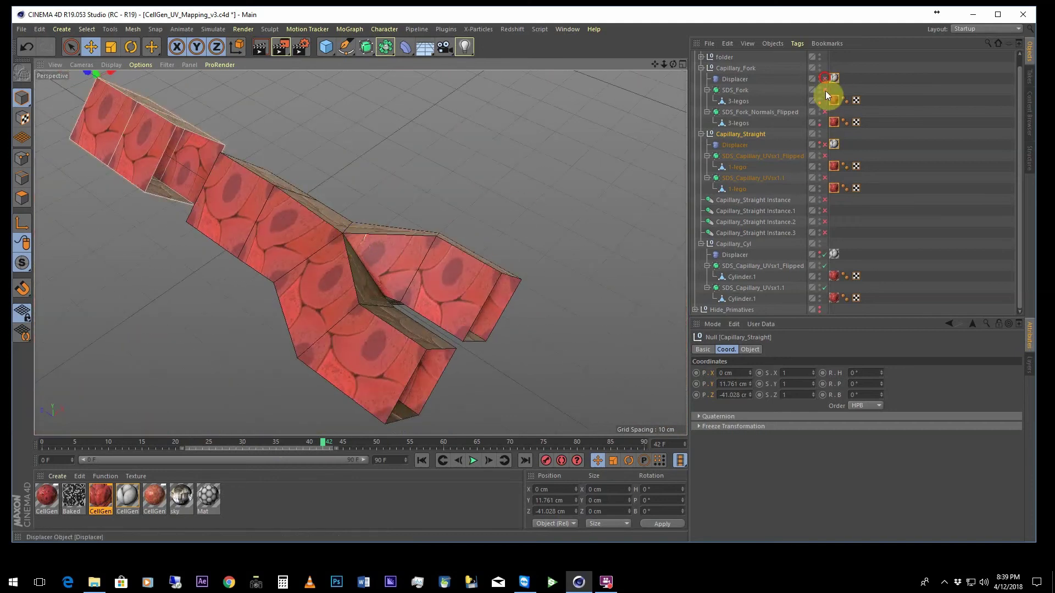
Re-enable the subdivision surfaces and displacers of Capillary_Fork and Capillary_Straight and view the smoothed branches up close
{"action": "left_click_drag", "start_coordinate": [825, 91], "coordinate": [825, 179]}
{"action": "right_click_drag", "start_coordinate": [293, 228], "coordinate": [428, 264], "text": "alt"}
{"action": "middle_click_drag", "start_coordinate": [440, 275], "coordinate": [257, 214], "text": "alt"}
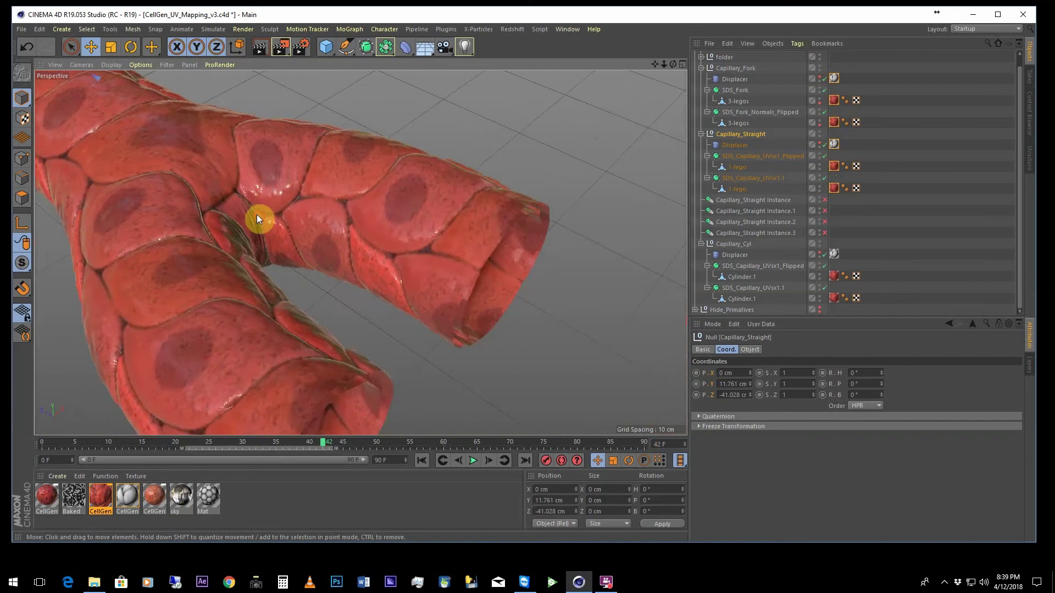
{"action": "left_click_drag", "start_coordinate": [256, 214], "coordinate": [266, 162], "text": "alt"}
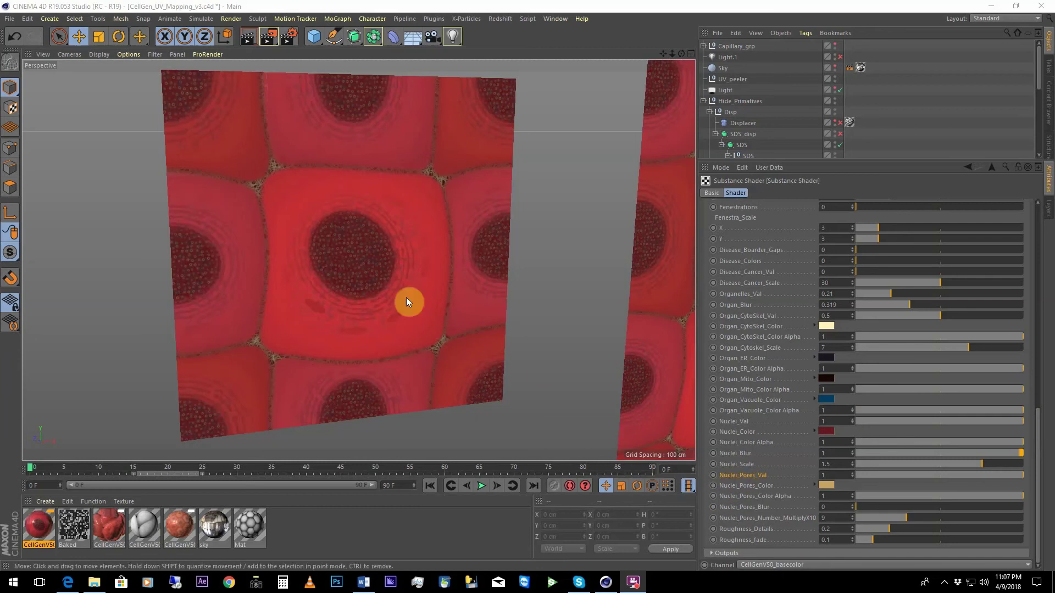
Try Nuclei_Pores_Val at 0.1 on a close-up nucleus and restore it to 1
{"action": "right_click_drag", "start_coordinate": [353, 258], "coordinate": [495, 280], "text": "alt"}
{"action": "middle_click_drag", "start_coordinate": [496, 280], "coordinate": [463, 288], "text": "alt"}
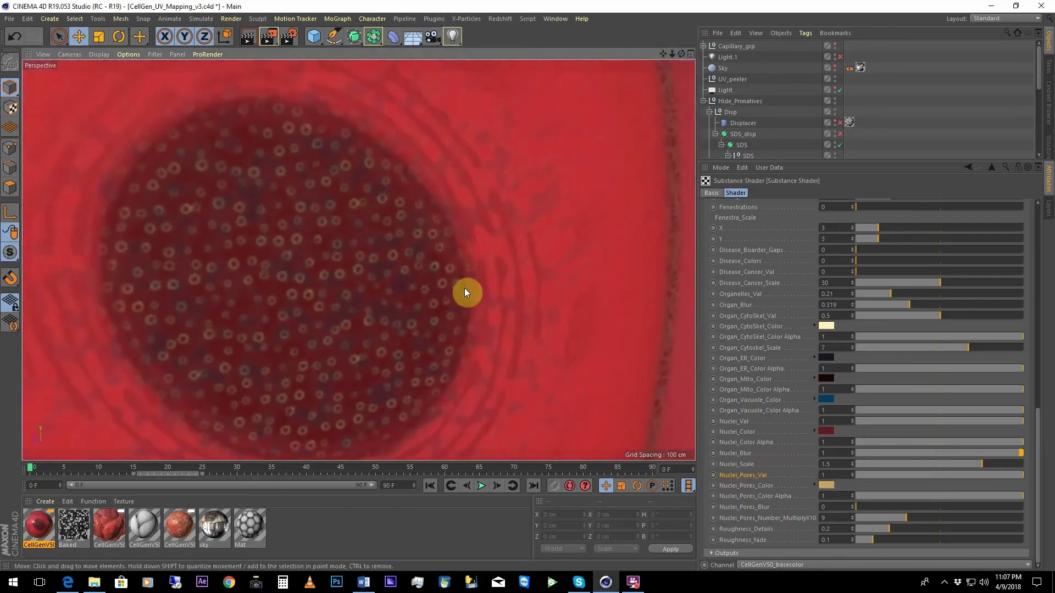
{"action": "right_click_drag", "start_coordinate": [472, 285], "coordinate": [458, 298], "text": "alt"}
{"action": "scroll", "coordinate": [452, 303], "scroll_direction": "up", "scroll_amount": 2}
{"action": "scroll", "coordinate": [441, 296], "scroll_direction": "down", "scroll_amount": 4}
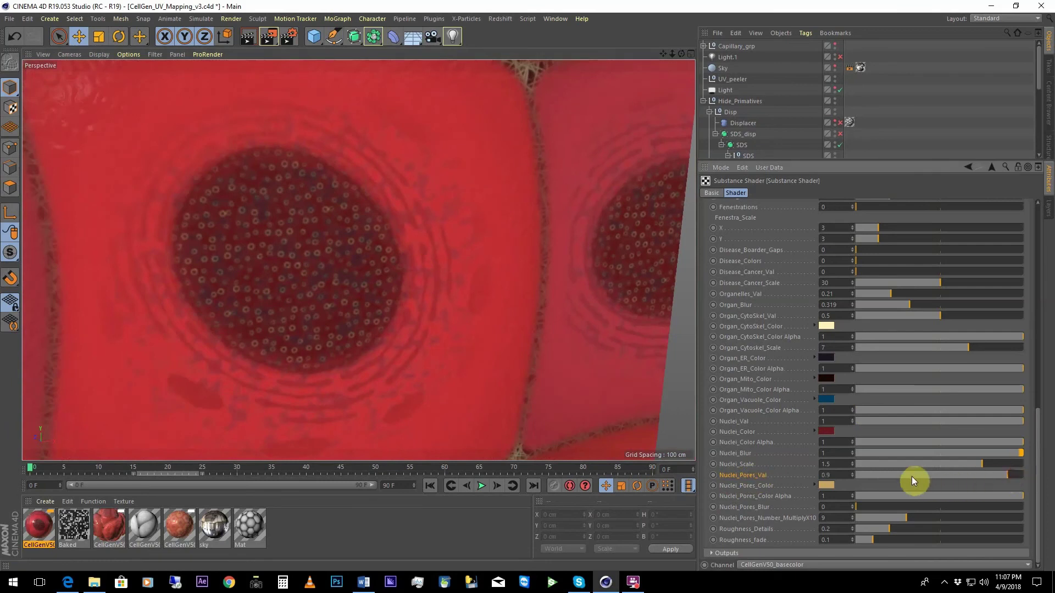
{"action": "left_click_drag", "start_coordinate": [913, 481], "coordinate": [865, 477]}
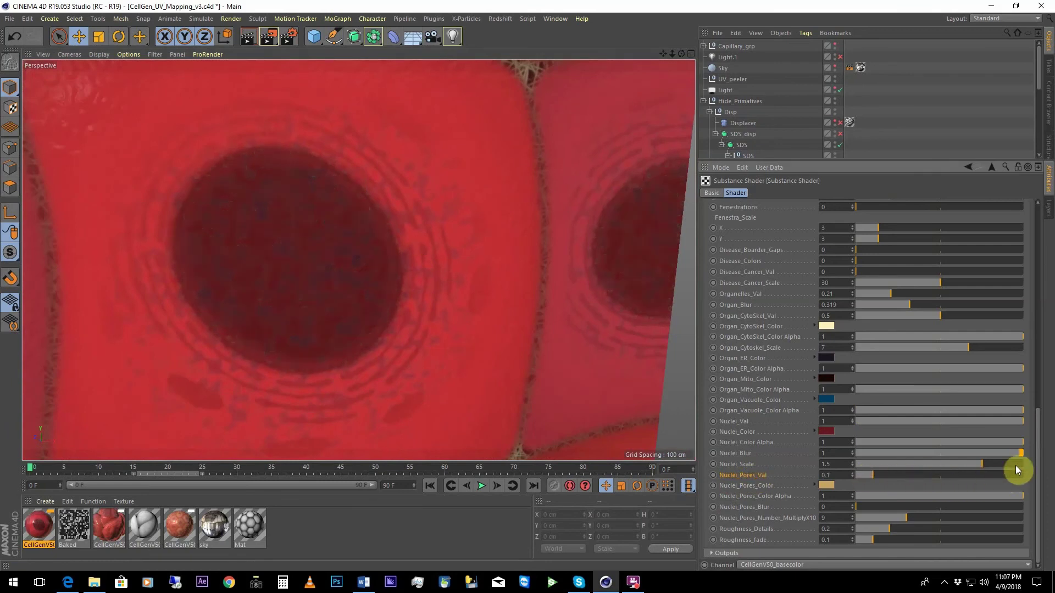
{"action": "left_click_drag", "start_coordinate": [1016, 471], "coordinate": [1047, 471]}
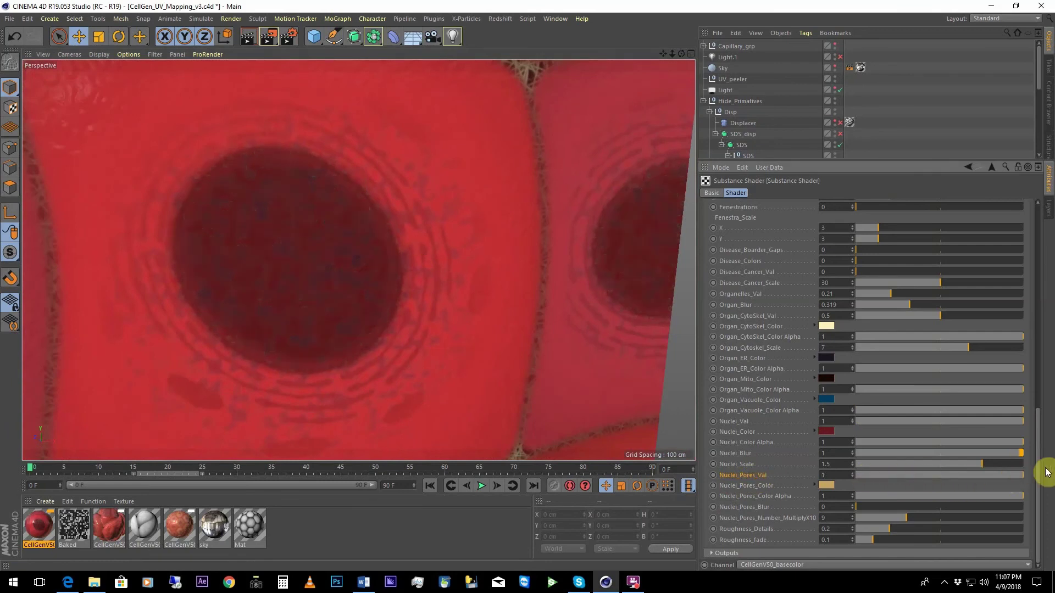
Change Nuclei_Pores_Color to purple with hue 294°, saturation 50% and value 79.167%
{"action": "left_click", "coordinate": [827, 486]}
{"action": "left_click", "coordinate": [888, 483]}
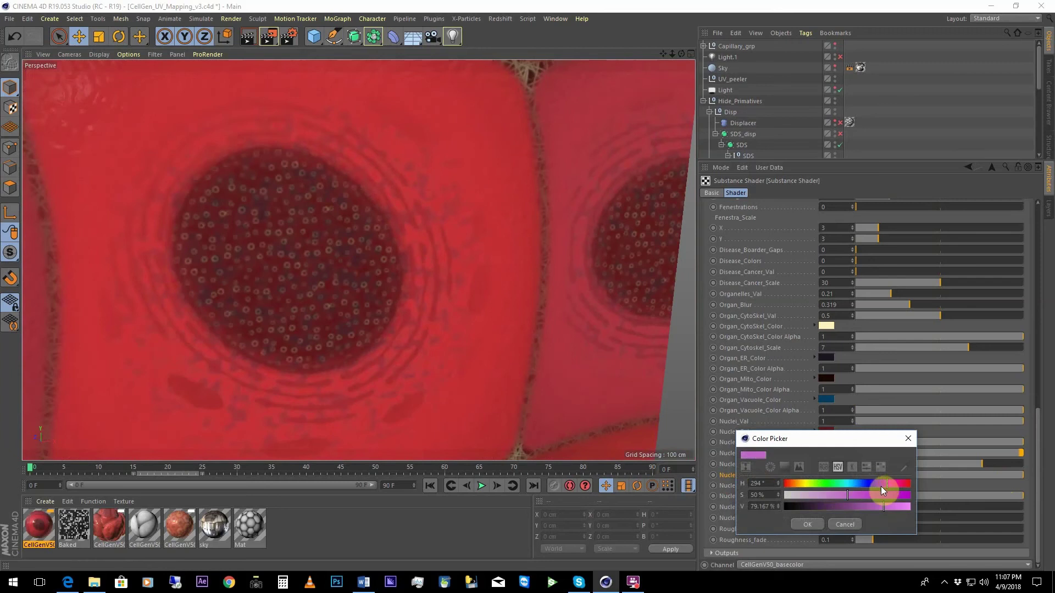
{"action": "left_click", "coordinate": [807, 525]}
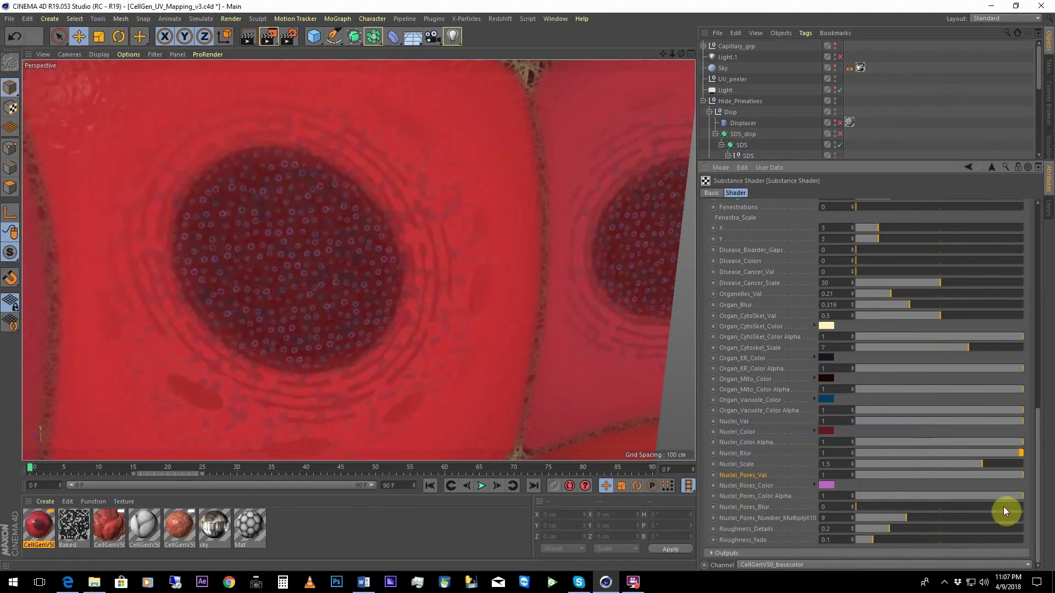
Try Nuclei_Pores_Blur at 0.95 and return it to 0
{"action": "left_click_drag", "start_coordinate": [1003, 510], "coordinate": [1017, 509]}
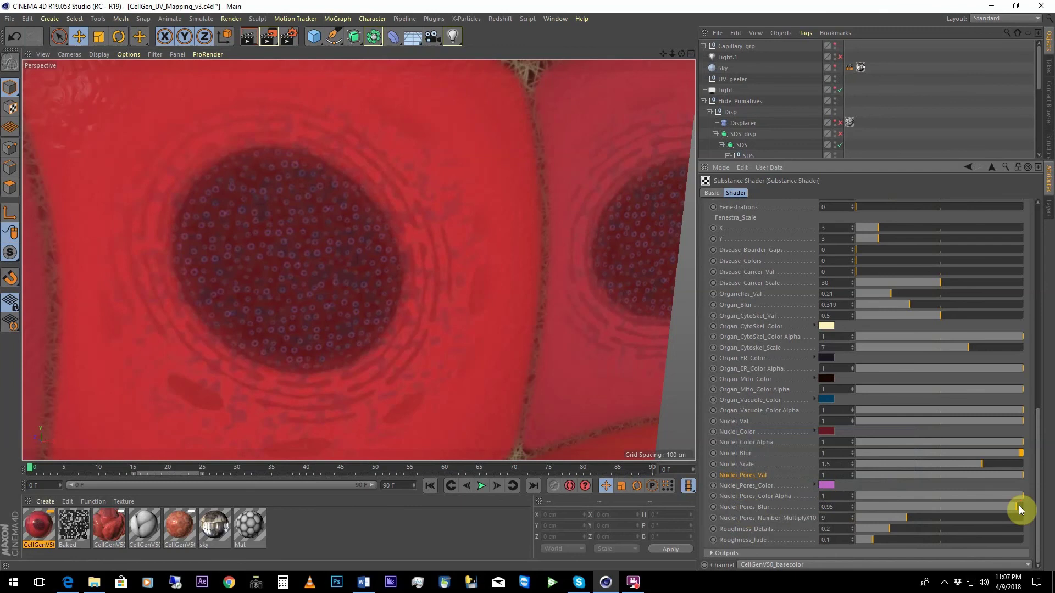
{"action": "left_click_drag", "start_coordinate": [838, 508], "coordinate": [816, 511]}
{"action": "left_click_drag", "start_coordinate": [862, 508], "coordinate": [811, 511]}
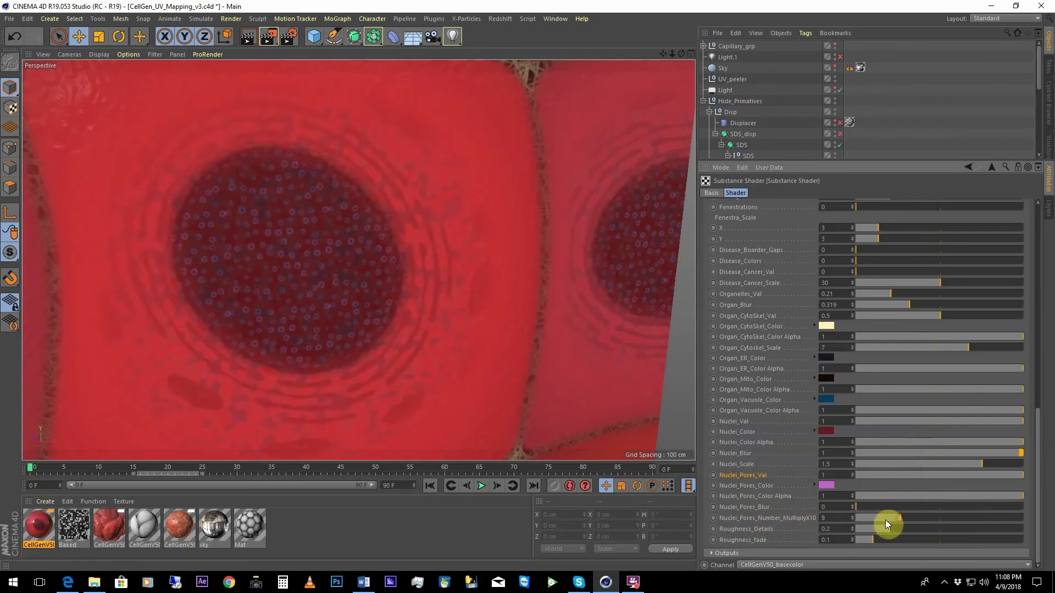
Set Nuclei_Pores_Number_MultiplyX10 to 8 and view the nucleus pores from another angle
{"action": "mouse_move", "coordinate": [885, 519]}
{"action": "left_mouse_down"}
{"action": "mouse_move", "coordinate": [935, 516]}
{"action": "mouse_move", "coordinate": [902, 516]}
{"action": "left_mouse_up"}
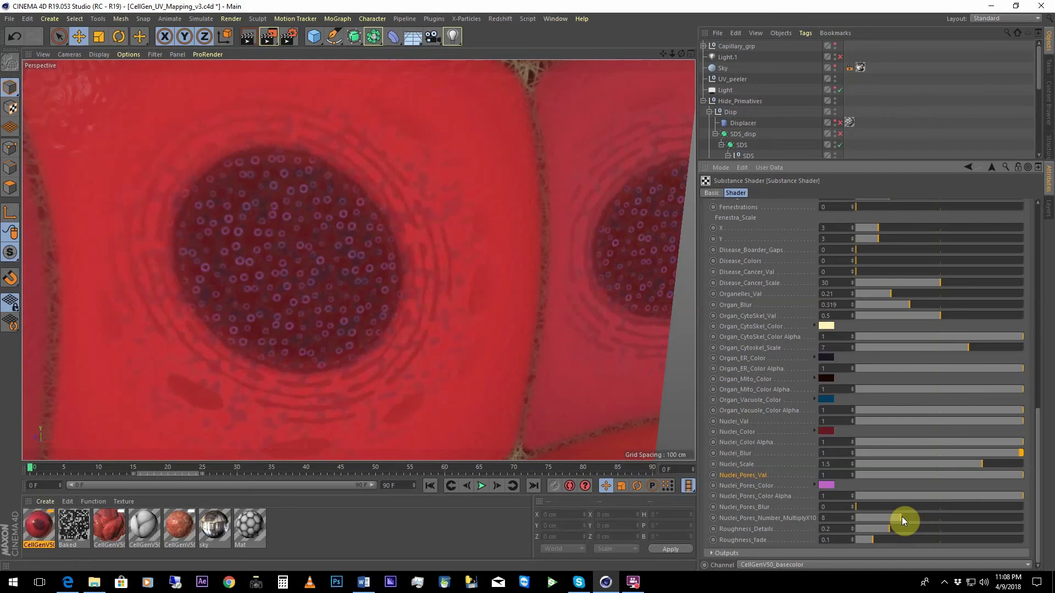
{"action": "left_click_drag", "start_coordinate": [410, 252], "coordinate": [451, 235], "text": "alt"}
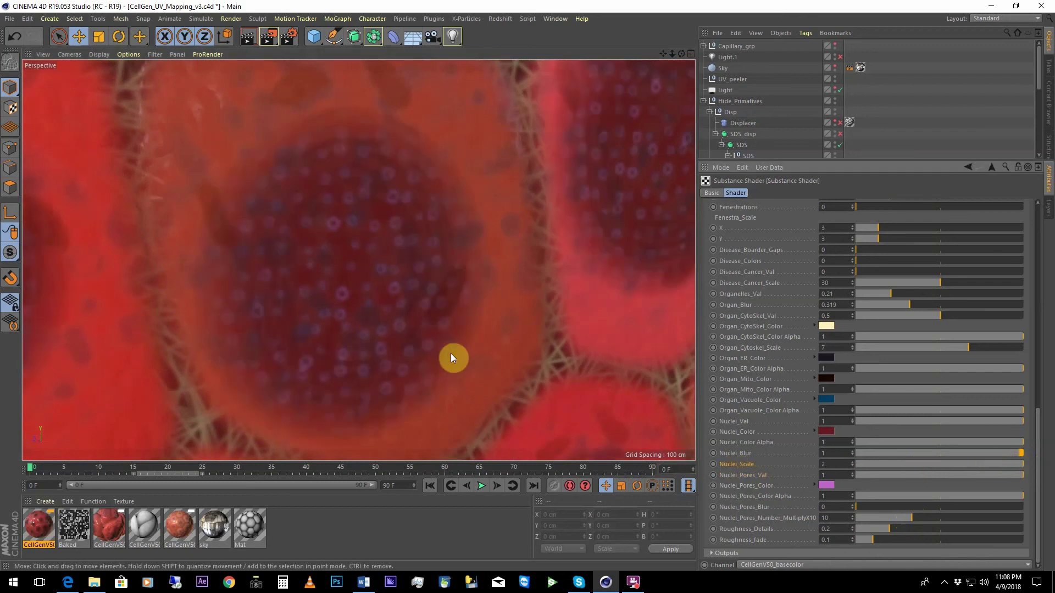
Set Nuclei_Blur to 0.65, trying Nuclei_Scale at 1.2 before raising it toward its maximum
{"action": "left_click_drag", "start_coordinate": [449, 355], "coordinate": [429, 295], "text": "alt"}
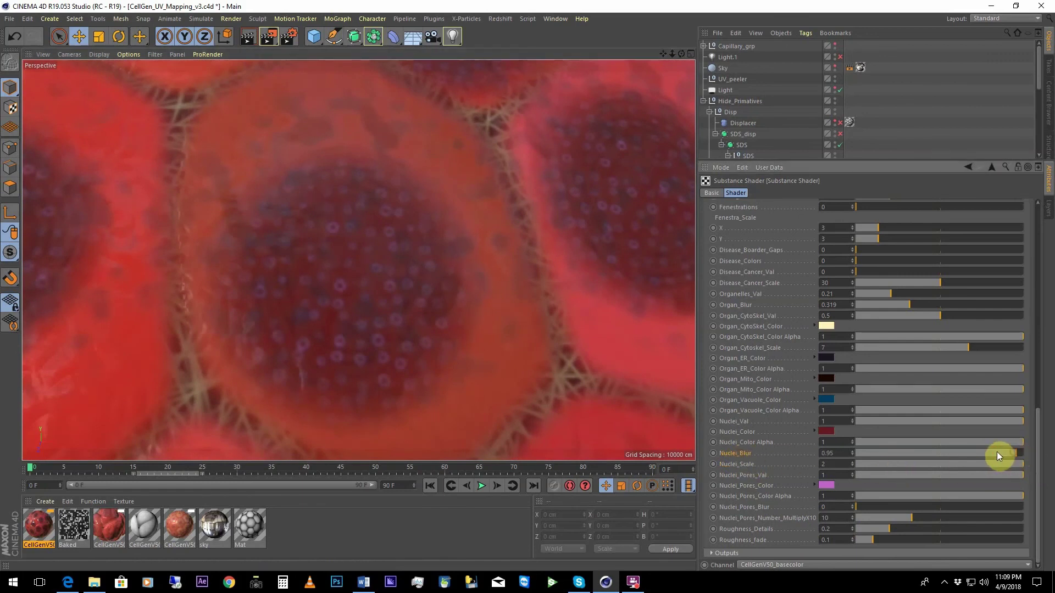
{"action": "left_click", "coordinate": [969, 455]}
{"action": "left_click", "coordinate": [957, 461]}
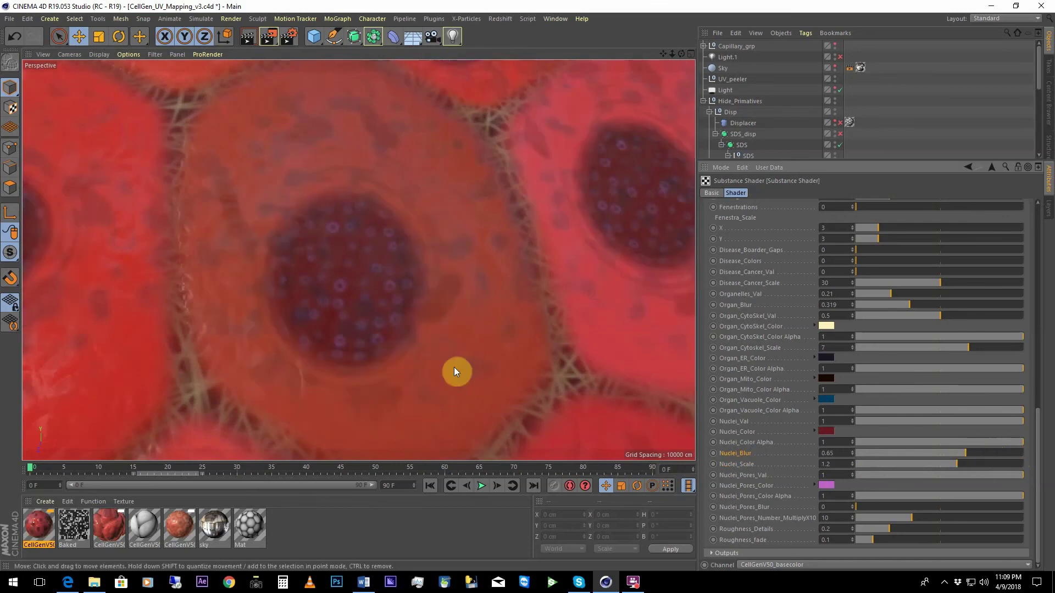
{"action": "mouse_move", "coordinate": [384, 323]}
{"action": "left_mouse_down", "text": "alt"}
{"action": "mouse_move", "coordinate": [388, 347]}
{"action": "mouse_move", "coordinate": [392, 328]}
{"action": "left_mouse_up", "text": "alt"}
{"action": "left_click_drag", "start_coordinate": [958, 465], "coordinate": [1020, 464]}
{"action": "left_click_drag", "start_coordinate": [450, 326], "coordinate": [446, 303], "text": "alt"}
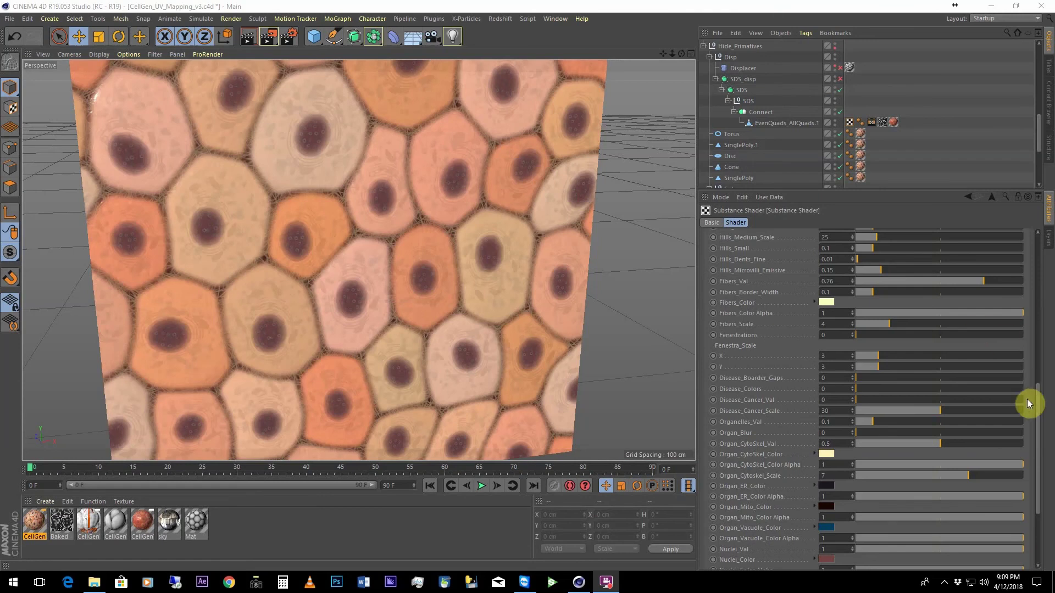
Return to the start of the CellGenV50_UVdemo shader properties and collapse the Cells_Color sliders
{"action": "left_click_drag", "start_coordinate": [1037, 405], "coordinate": [1047, 275]}
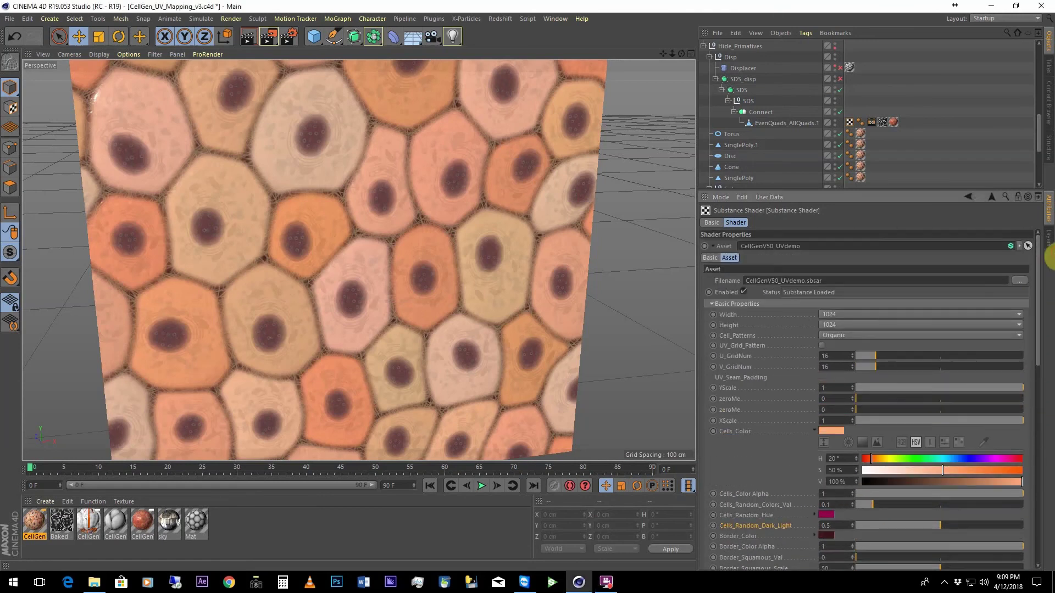
{"action": "left_click", "coordinate": [817, 429]}
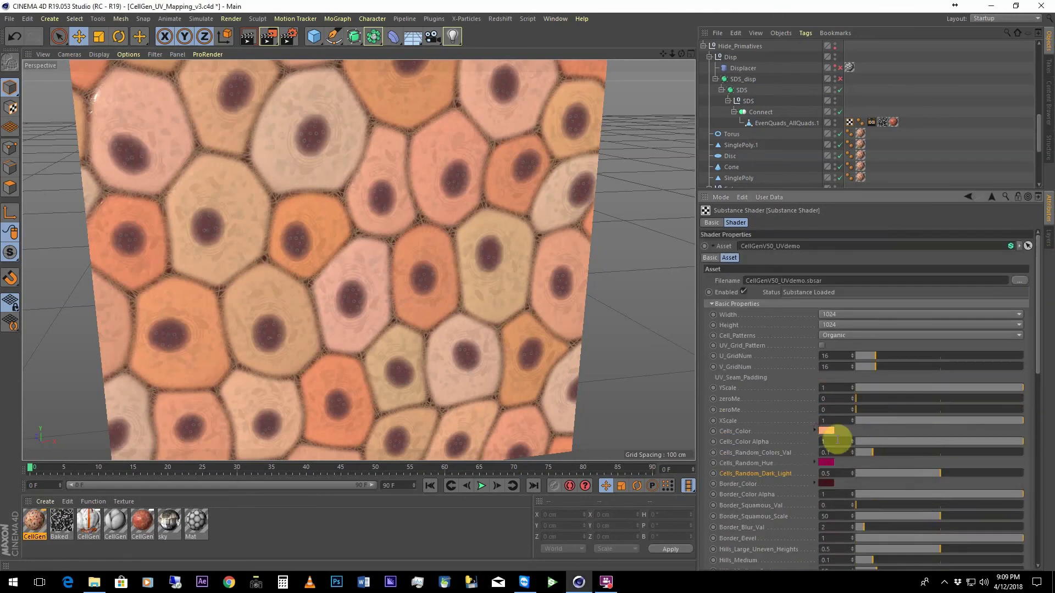
Switch Cell_Patterns to Repeat_4Sides in the CellGenV50_UVdemo shader and view the whole single-polygon plane
{"action": "left_click", "coordinate": [842, 336]}
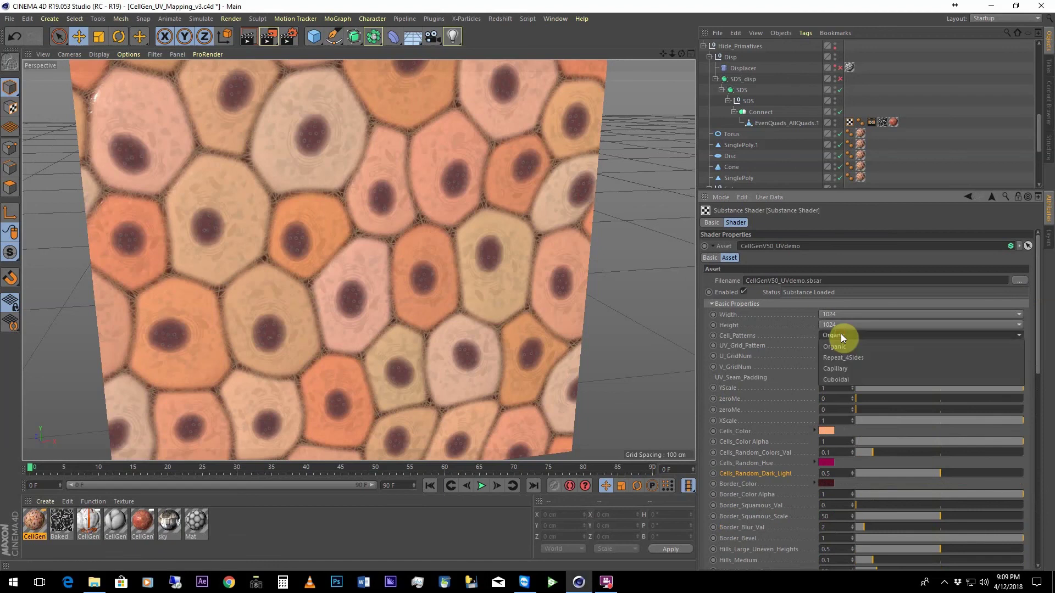
{"action": "left_click", "coordinate": [841, 357]}
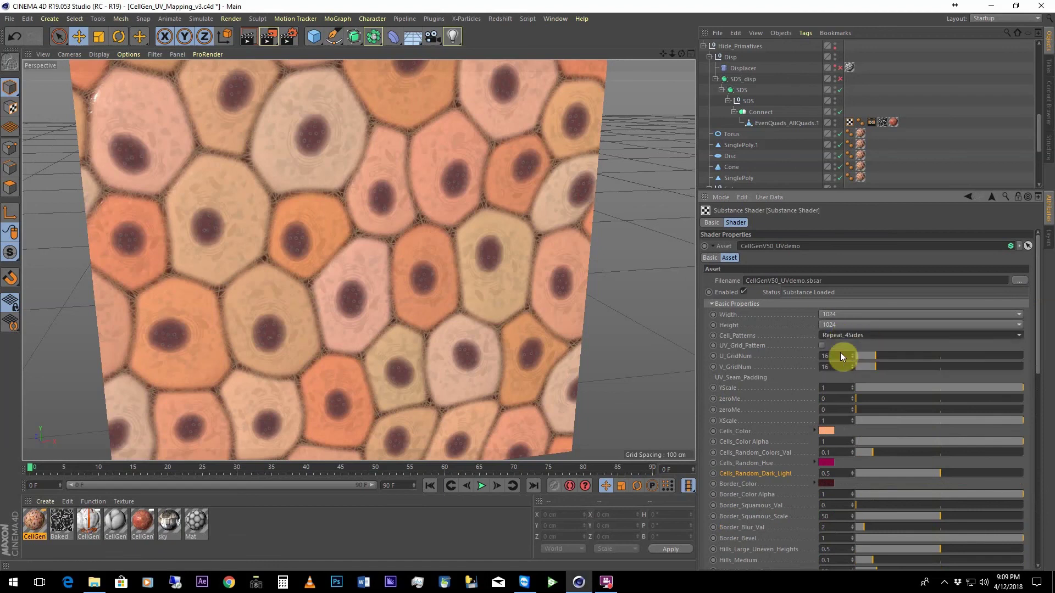
{"action": "scroll", "coordinate": [549, 305], "scroll_direction": "down", "scroll_amount": 3}
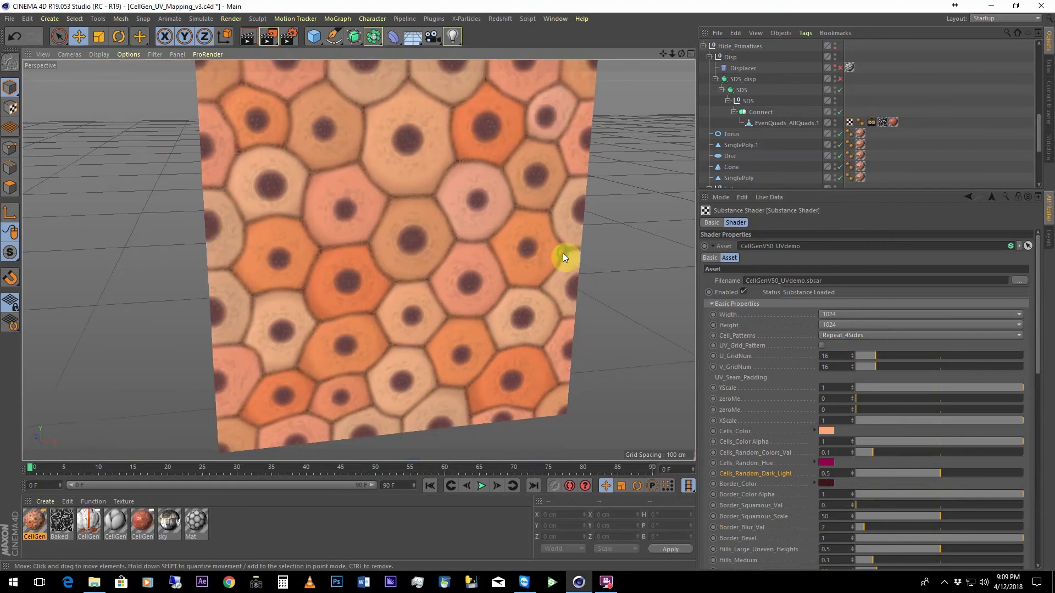
{"action": "mouse_move", "coordinate": [563, 253]}
{"action": "middle_mouse_down", "text": "alt"}
{"action": "mouse_move", "coordinate": [592, 299]}
{"action": "mouse_move", "coordinate": [569, 270]}
{"action": "middle_mouse_up", "text": "alt"}
{"action": "left_click_drag", "start_coordinate": [569, 271], "coordinate": [571, 274], "text": "alt"}
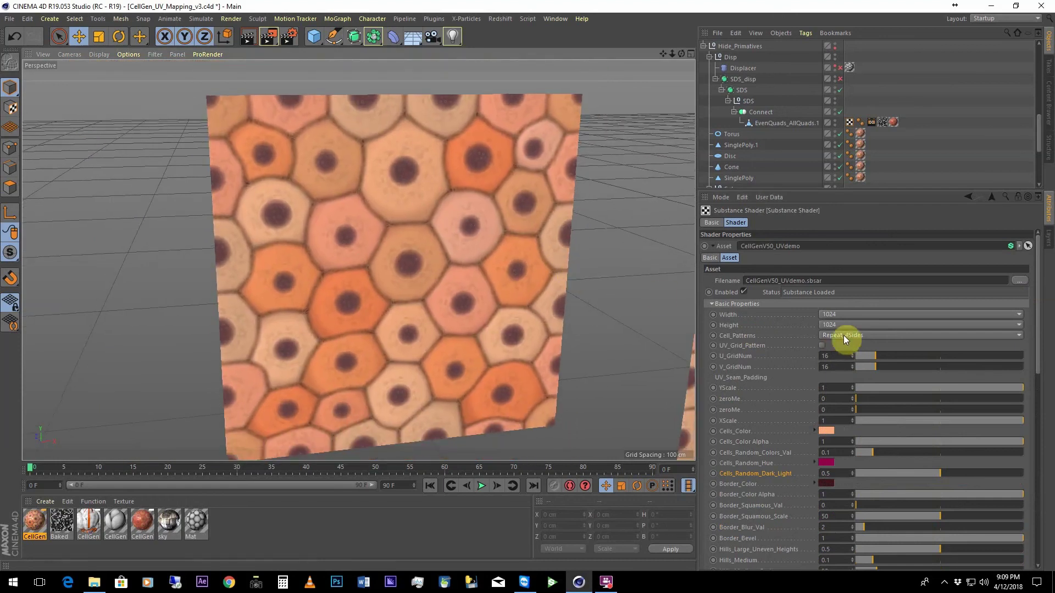
Try the Capillary cell pattern on the plane, and set Cell_Patterns to Cuboidal
{"action": "left_click", "coordinate": [843, 336]}
{"action": "left_click", "coordinate": [837, 368]}
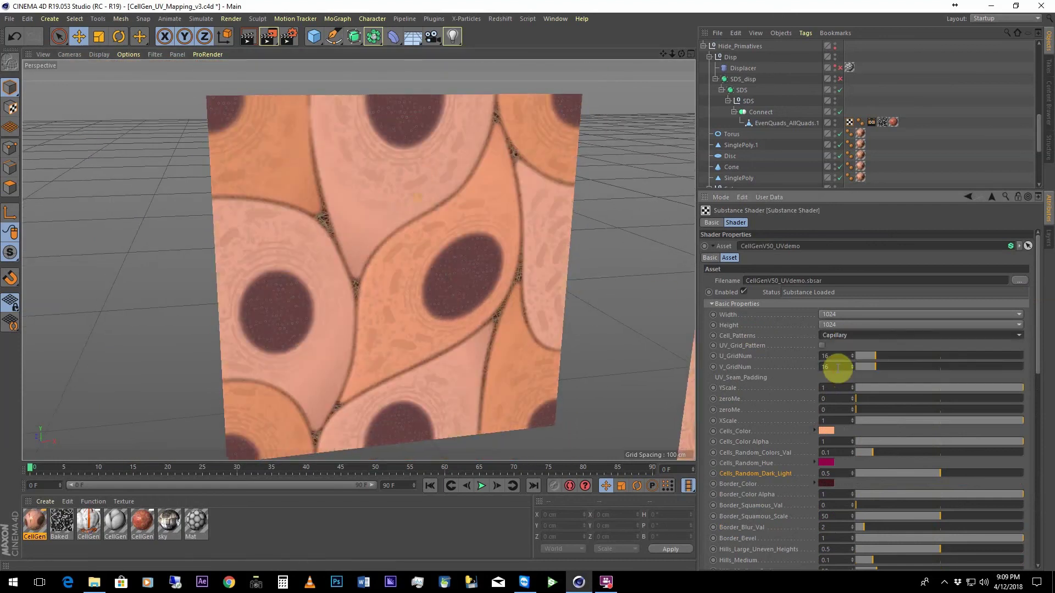
{"action": "left_click", "coordinate": [832, 335]}
{"action": "left_click", "coordinate": [839, 379]}
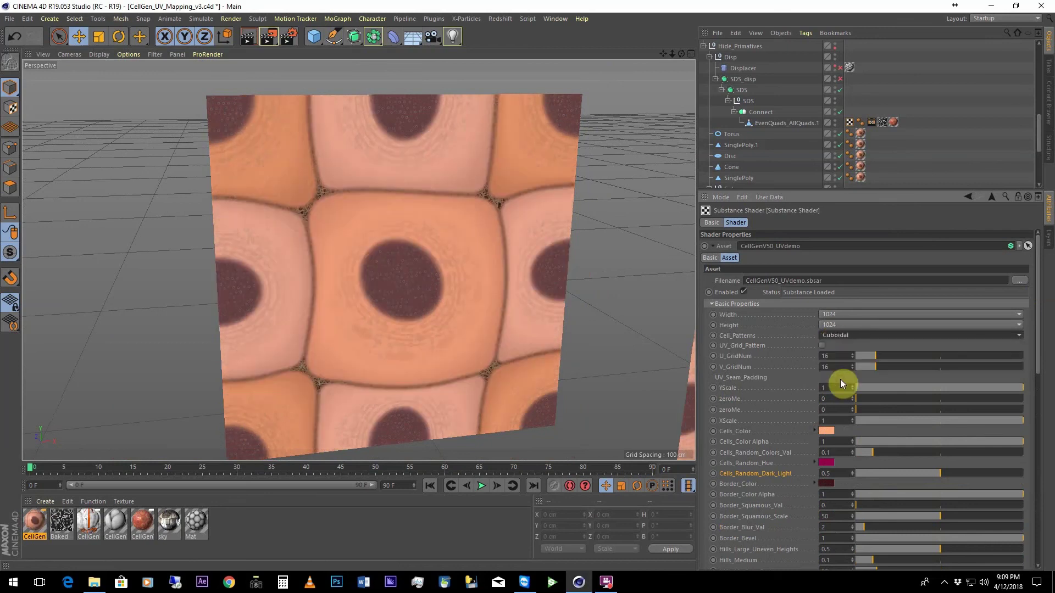
Enable UV_Grid_Pattern for the demo shader and view the UV grid on the planes and the branching tube
{"action": "left_click", "coordinate": [822, 346]}
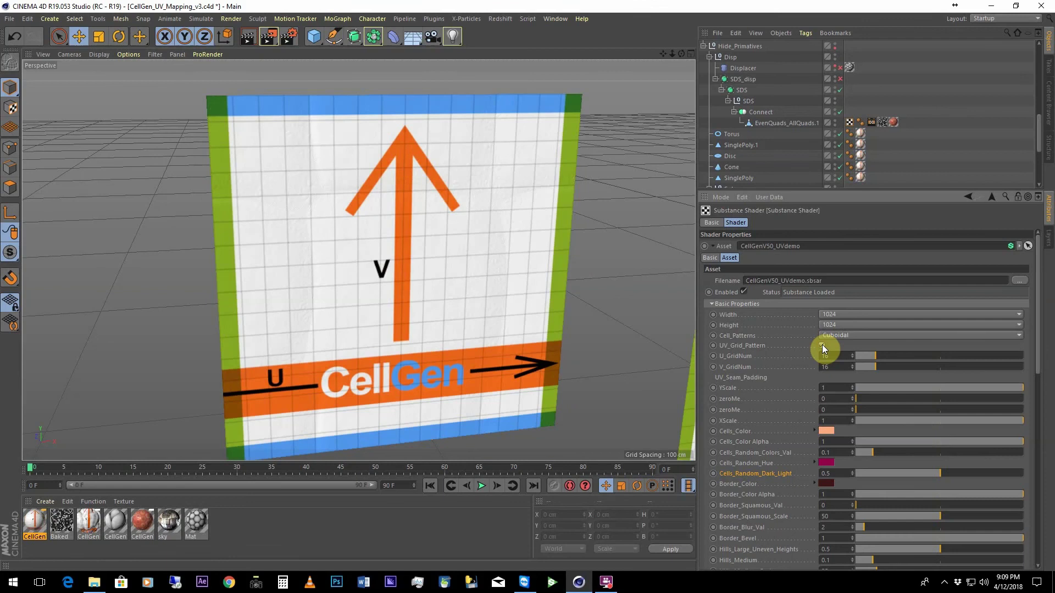
{"action": "right_click_drag", "start_coordinate": [464, 260], "coordinate": [471, 297], "text": "alt"}
{"action": "middle_click_drag", "start_coordinate": [630, 297], "coordinate": [241, 276], "text": "alt"}
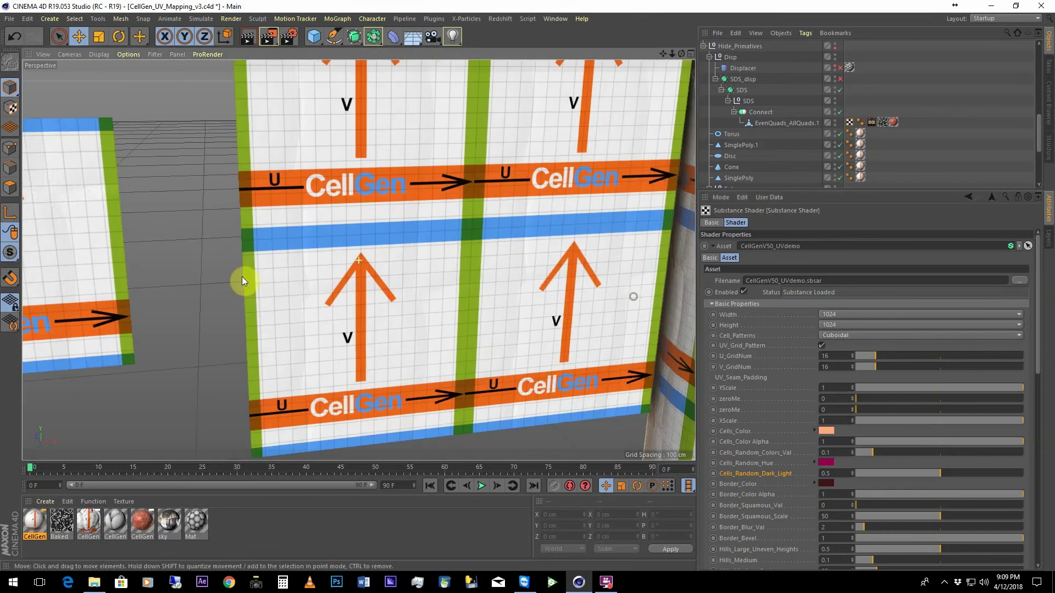
{"action": "right_click_drag", "start_coordinate": [457, 227], "coordinate": [430, 350], "text": "alt"}
{"action": "left_click_drag", "start_coordinate": [430, 350], "coordinate": [447, 366], "text": "alt"}
{"action": "right_click_drag", "start_coordinate": [447, 366], "coordinate": [529, 276], "text": "alt"}
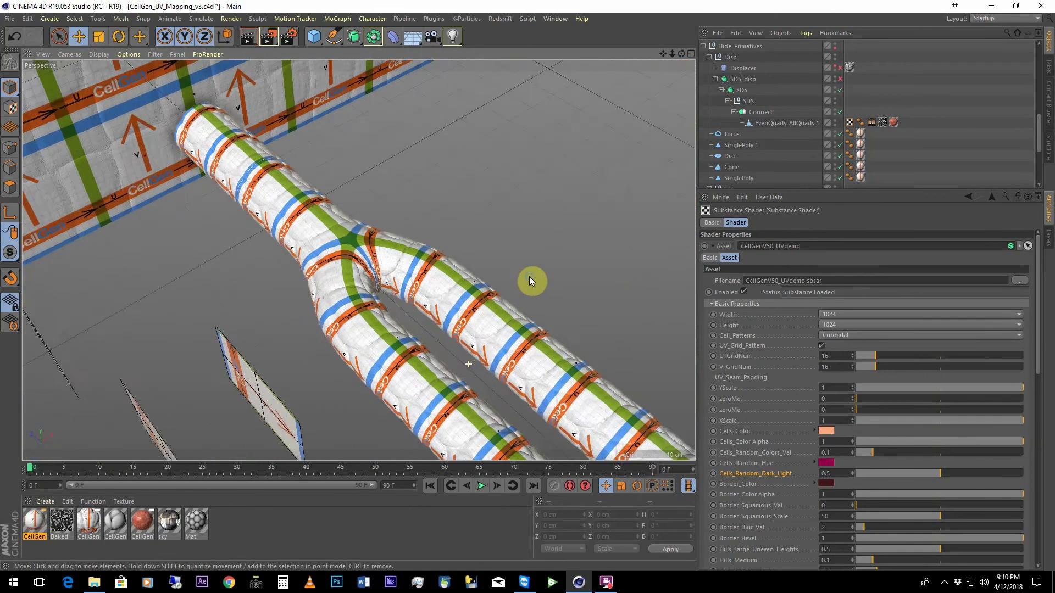
Examine the UV grid's direction across the primitives and where its tiles meet on the sphere
{"action": "left_click_drag", "start_coordinate": [529, 275], "coordinate": [455, 272], "text": "alt"}
{"action": "right_click_drag", "start_coordinate": [492, 216], "coordinate": [483, 219], "text": "alt"}
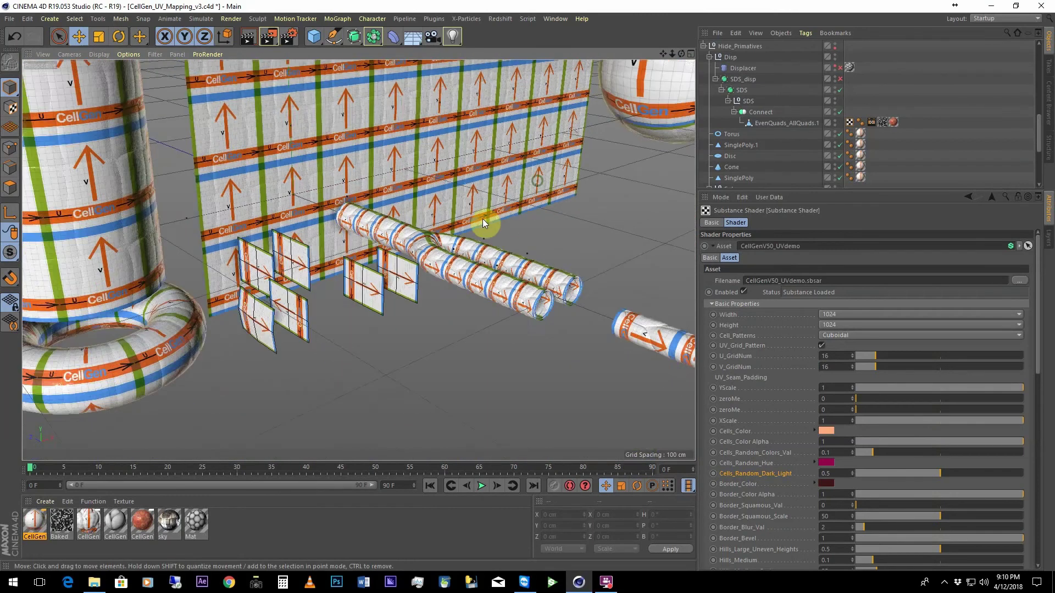
{"action": "middle_click_drag", "start_coordinate": [483, 218], "coordinate": [454, 219], "text": "alt"}
{"action": "left_click_drag", "start_coordinate": [454, 219], "coordinate": [339, 328], "text": "alt"}
{"action": "middle_click_drag", "start_coordinate": [455, 273], "coordinate": [370, 327], "text": "alt"}
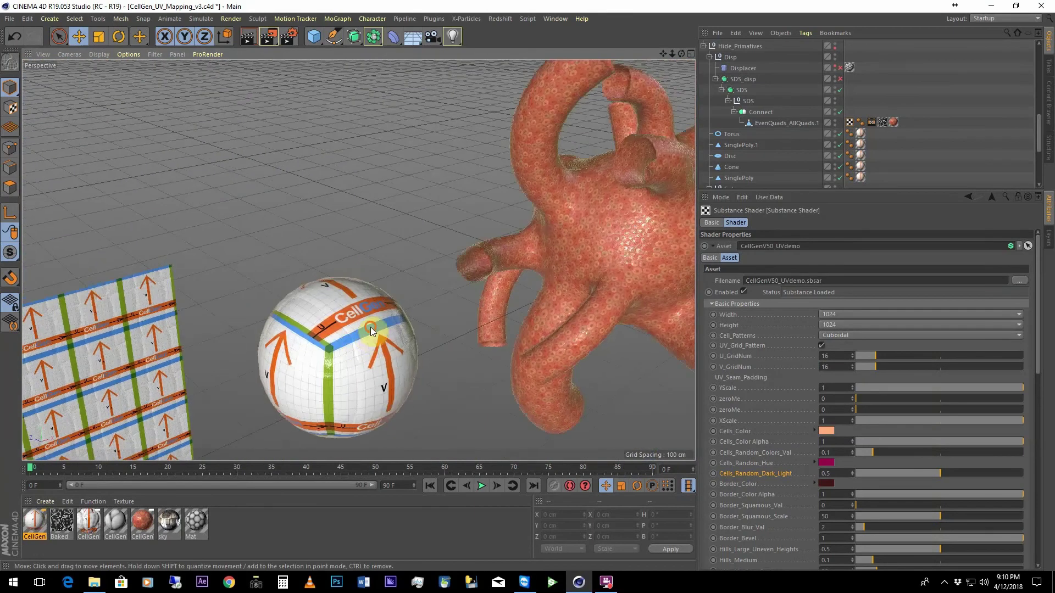
{"action": "left_click_drag", "start_coordinate": [370, 328], "coordinate": [334, 358], "text": "alt"}
{"action": "right_click_drag", "start_coordinate": [334, 358], "coordinate": [376, 280], "text": "alt"}
{"action": "mouse_move", "coordinate": [337, 294]}
{"action": "left_mouse_down", "text": "alt"}
{"action": "mouse_move", "coordinate": [365, 278]}
{"action": "mouse_move", "coordinate": [346, 282]}
{"action": "left_mouse_up", "text": "alt"}
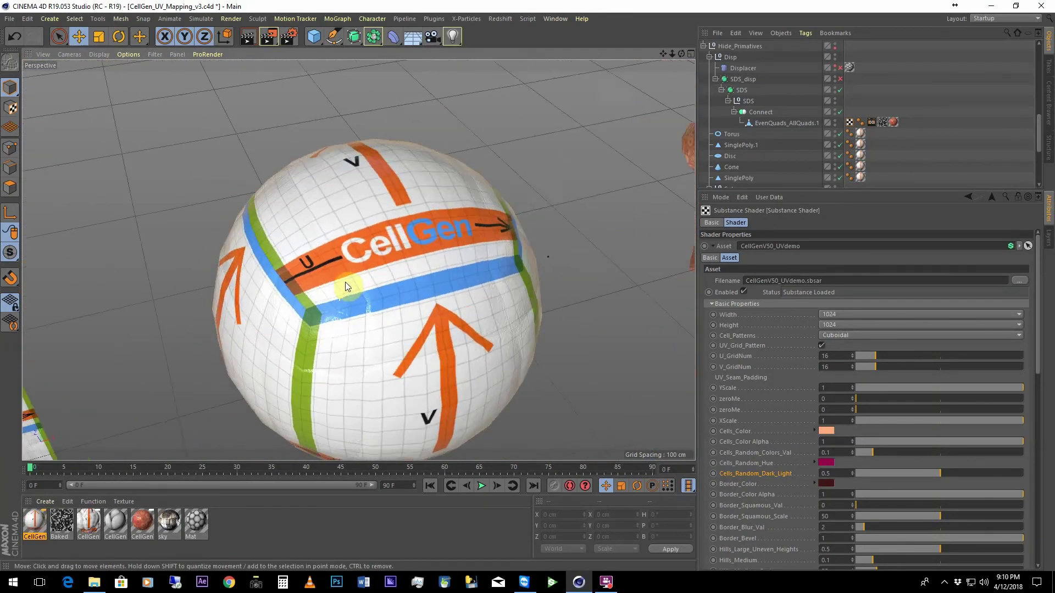
Select the large branching model and open the CellGenV50 Substance shader of its material's color channel
{"action": "right_click_drag", "start_coordinate": [451, 252], "coordinate": [387, 307], "text": "alt"}
{"action": "left_click_drag", "start_coordinate": [519, 257], "coordinate": [419, 264], "text": "alt"}
{"action": "right_click_drag", "start_coordinate": [420, 264], "coordinate": [420, 223], "text": "alt"}
{"action": "left_click", "coordinate": [420, 223]}
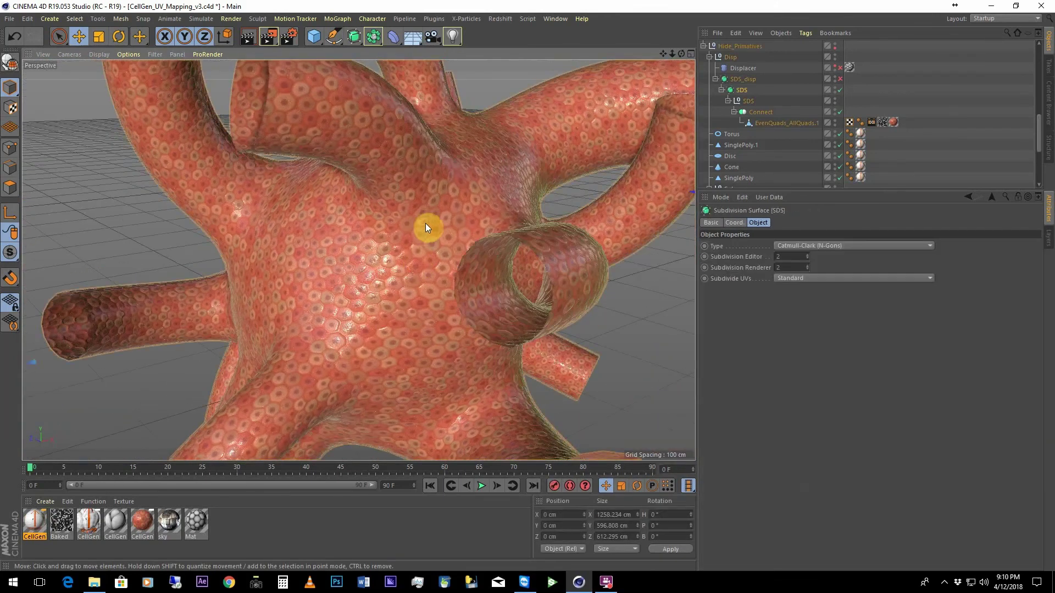
{"action": "left_click", "coordinate": [893, 122]}
{"action": "left_click", "coordinate": [893, 122]}
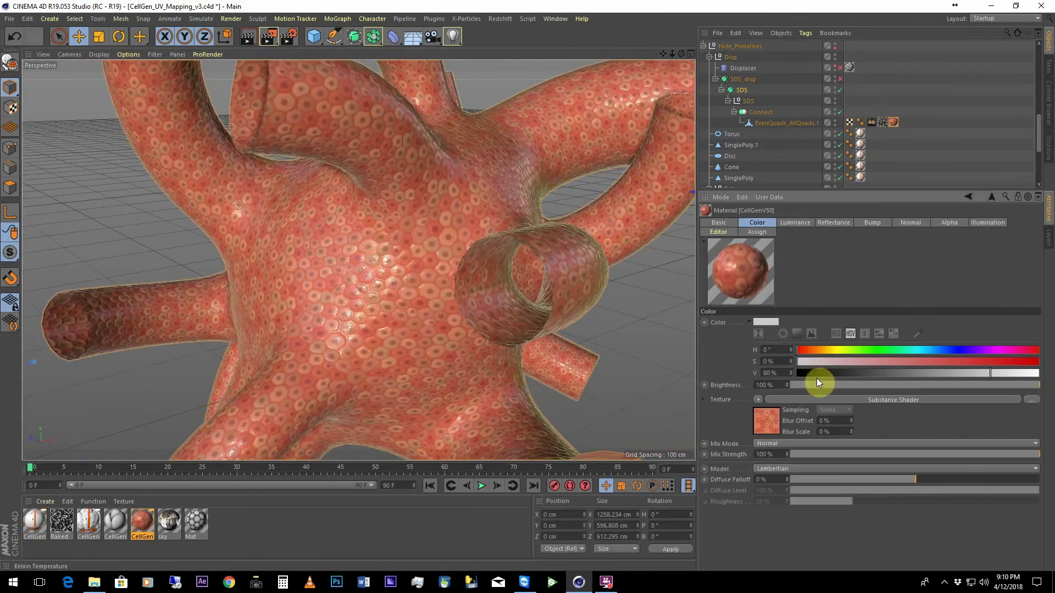
{"action": "left_click", "coordinate": [769, 423]}
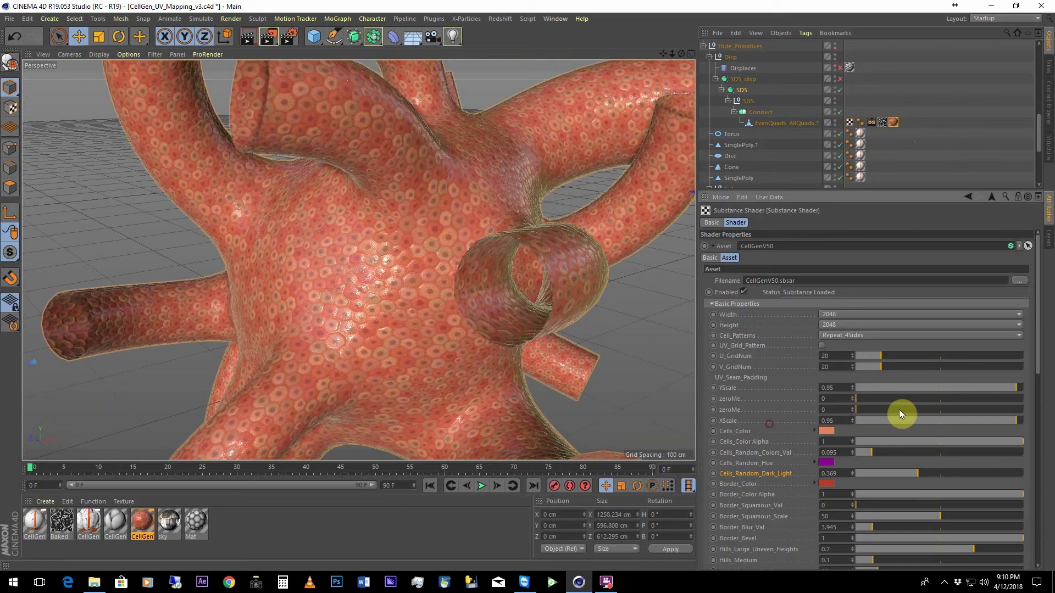
Enable UV_Grid_Pattern on the branching model and inspect how the UV tiles meet across its body and branches
{"action": "left_click", "coordinate": [822, 346]}
{"action": "left_click_drag", "start_coordinate": [385, 285], "coordinate": [431, 312], "text": "alt"}
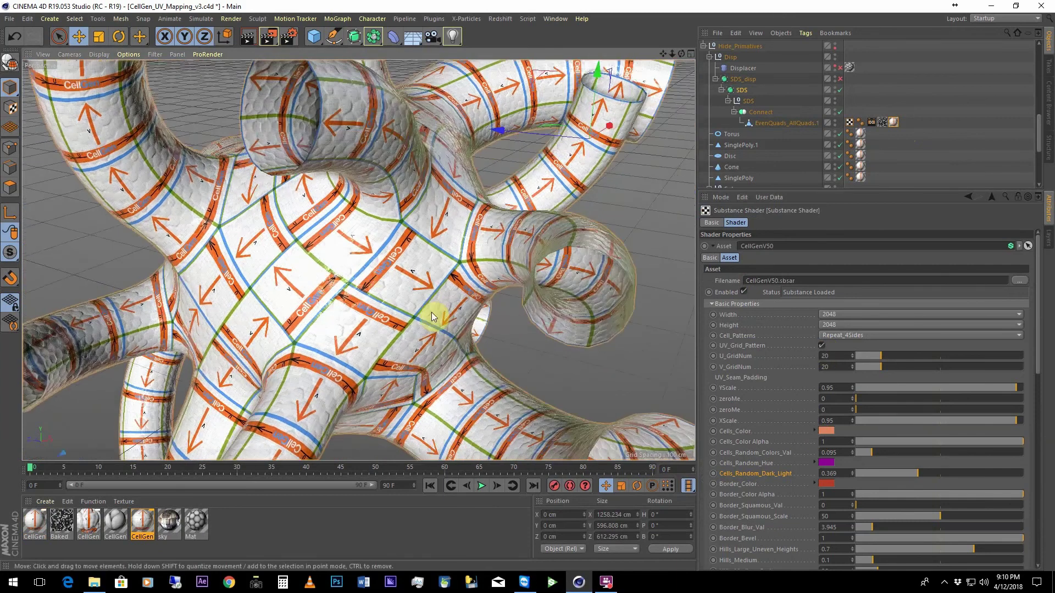
{"action": "scroll", "coordinate": [431, 312], "scroll_direction": "up", "scroll_amount": 10}
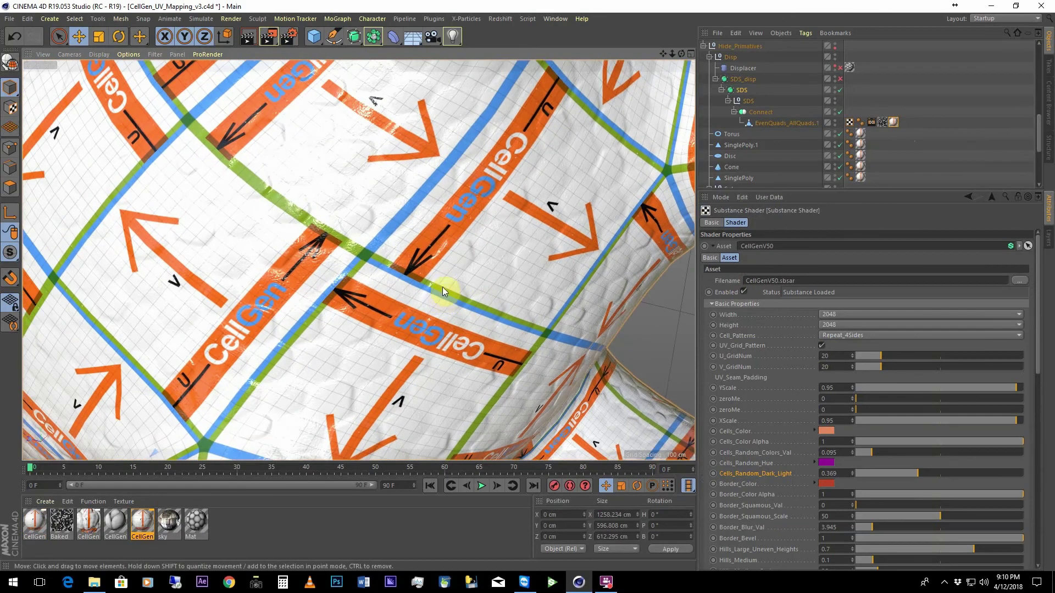
{"action": "scroll", "coordinate": [443, 287], "scroll_direction": "down", "scroll_amount": 10}
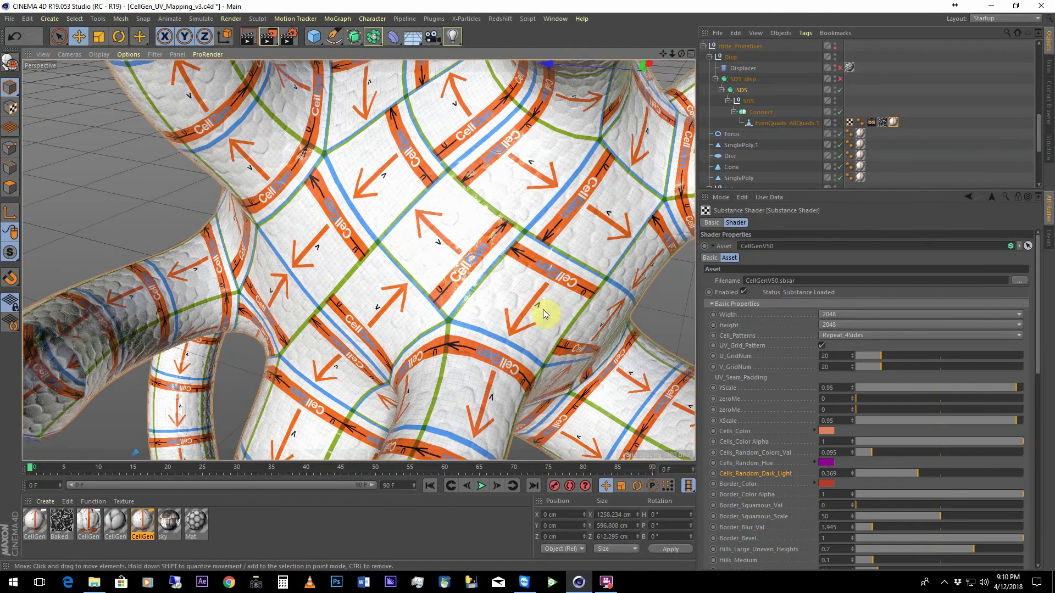
{"action": "mouse_move", "coordinate": [543, 309]}
{"action": "left_mouse_down", "text": "alt"}
{"action": "mouse_move", "coordinate": [426, 275]}
{"action": "mouse_move", "coordinate": [447, 279]}
{"action": "left_mouse_up", "text": "alt"}
{"action": "right_click_drag", "start_coordinate": [447, 279], "coordinate": [495, 274], "text": "alt"}
{"action": "left_click_drag", "start_coordinate": [461, 313], "coordinate": [476, 305], "text": "alt"}
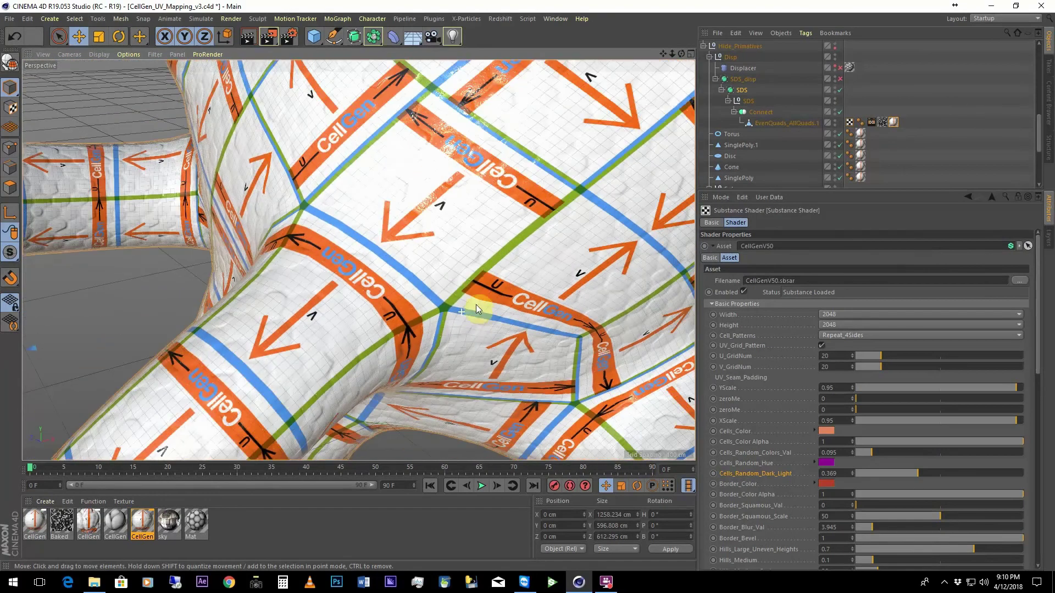
{"action": "scroll", "coordinate": [476, 304], "scroll_direction": "down", "scroll_amount": 3}
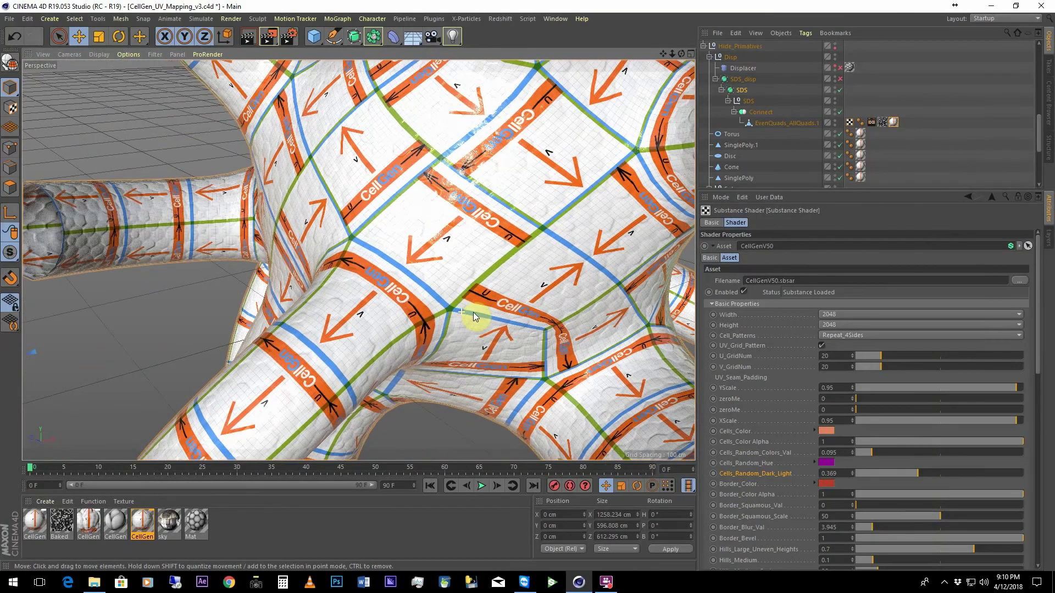
Disable UV_Grid_Pattern, set Cell_Patterns to Organic and inspect the cell seams on the branching model up close
{"action": "left_click", "coordinate": [822, 345]}
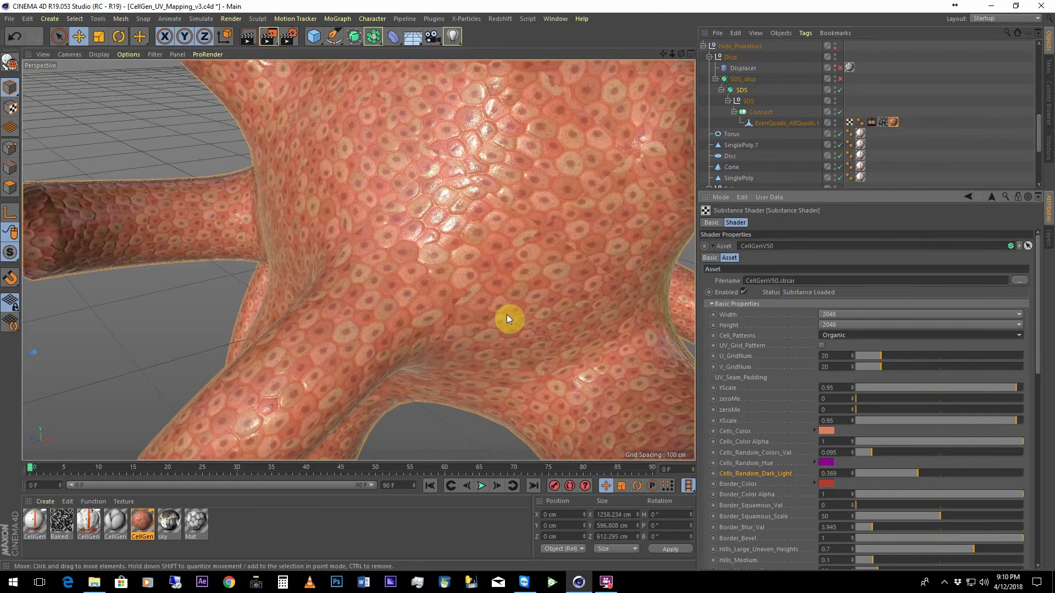
{"action": "right_click_drag", "start_coordinate": [507, 314], "coordinate": [552, 215], "text": "alt"}
{"action": "middle_click_drag", "start_coordinate": [552, 215], "coordinate": [440, 324], "text": "alt"}
{"action": "scroll", "coordinate": [511, 275], "scroll_direction": "up", "scroll_amount": 5}
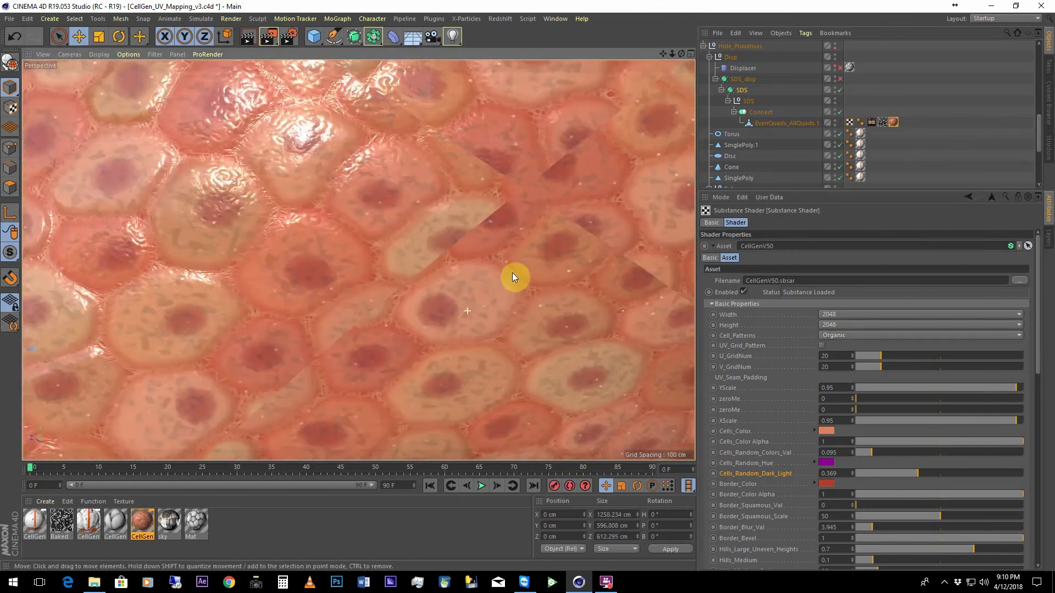
Set the branching model's Cell_Patterns to Repeat_4Sides, check its seams and view it alongside the other primitives
{"action": "left_click", "coordinate": [833, 337]}
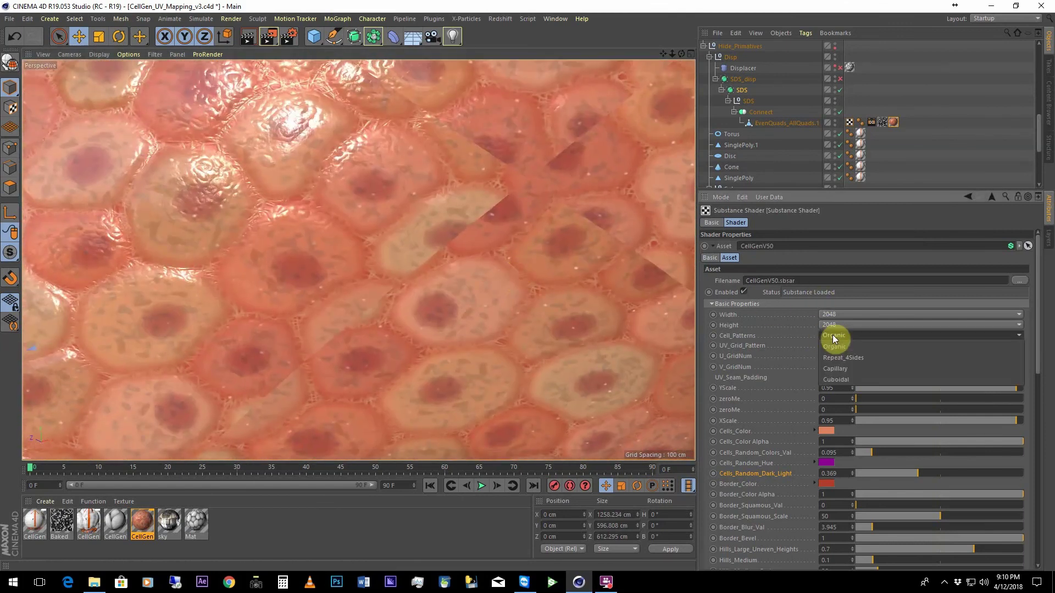
{"action": "left_click", "coordinate": [839, 358]}
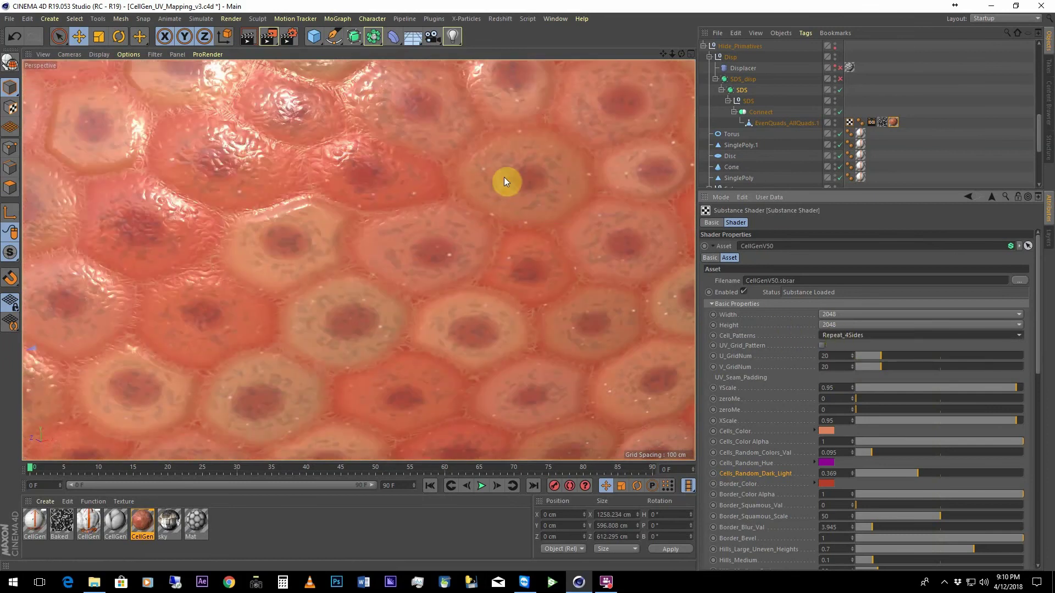
{"action": "scroll", "coordinate": [488, 233], "scroll_direction": "down", "scroll_amount": 8}
{"action": "right_click_drag", "start_coordinate": [470, 302], "coordinate": [451, 408], "text": "alt"}
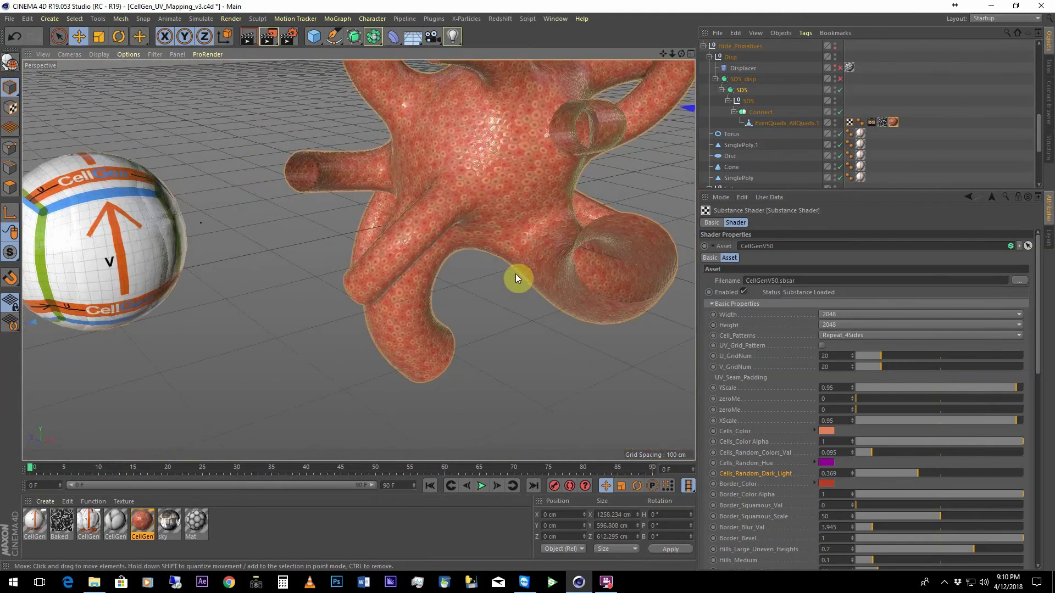
{"action": "left_click_drag", "start_coordinate": [494, 189], "coordinate": [440, 253], "text": "alt"}
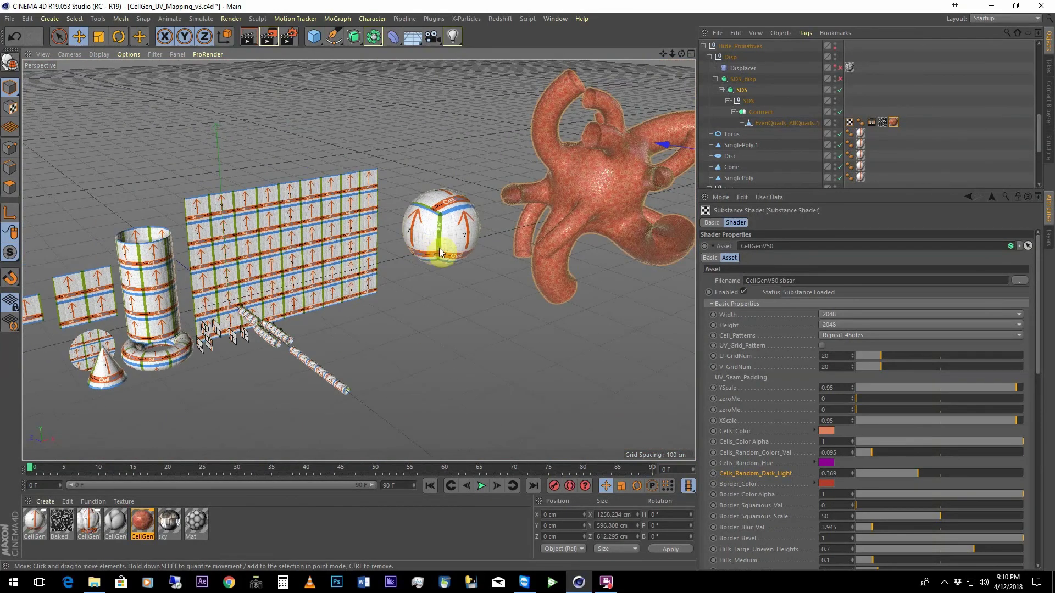